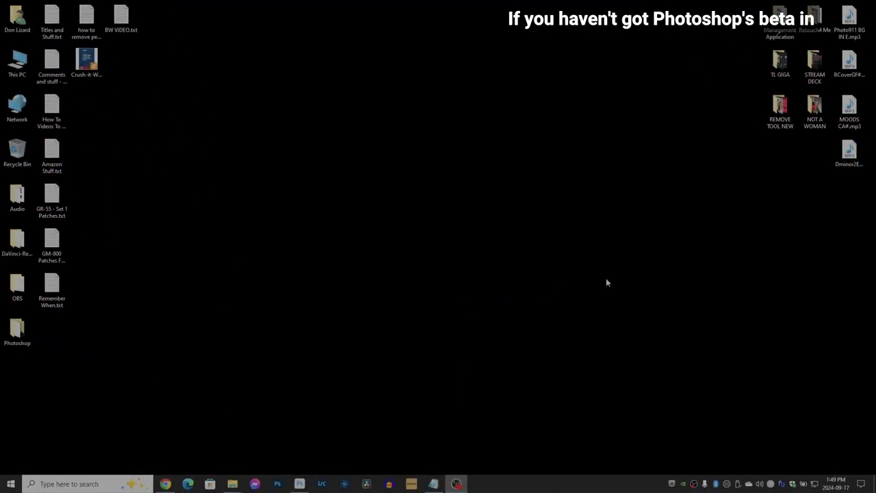
# Launch Adobe Creative Cloud from the Windows Start menu.
pyautogui.click(11, 484)
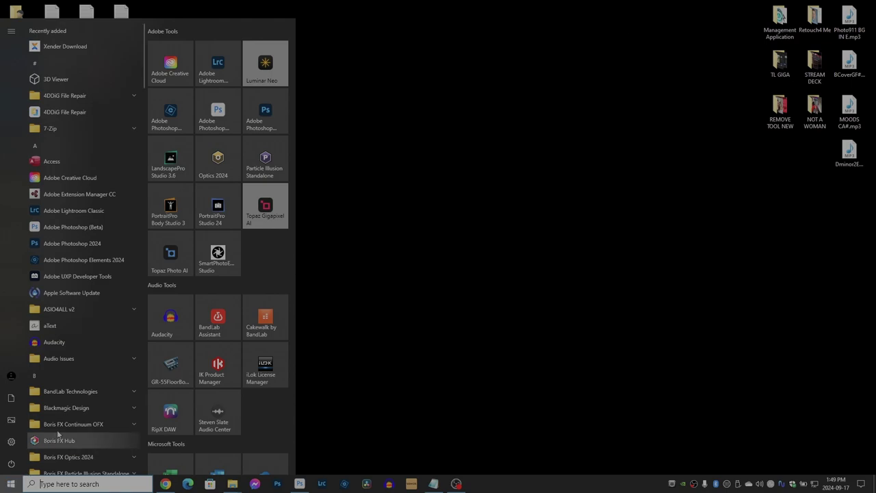
pyautogui.click(70, 178)
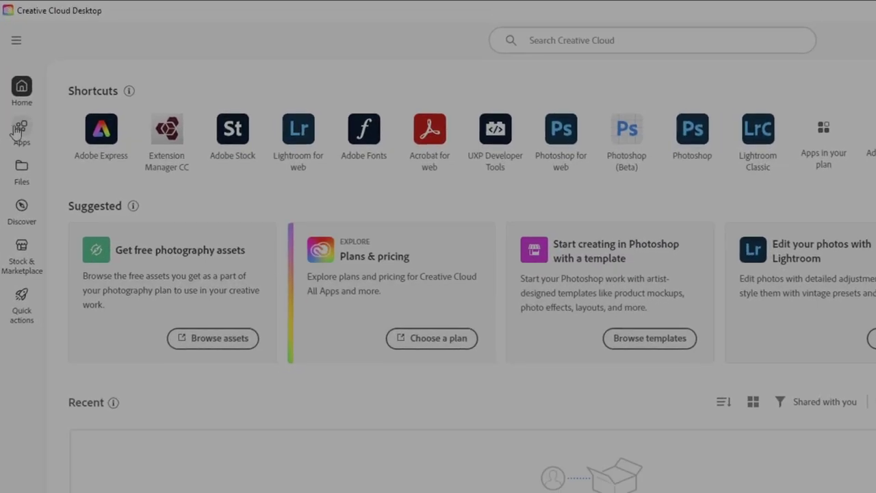
# Show the Apps list in Creative Cloud filtered to the Beta apps.
pyautogui.click(26, 89)
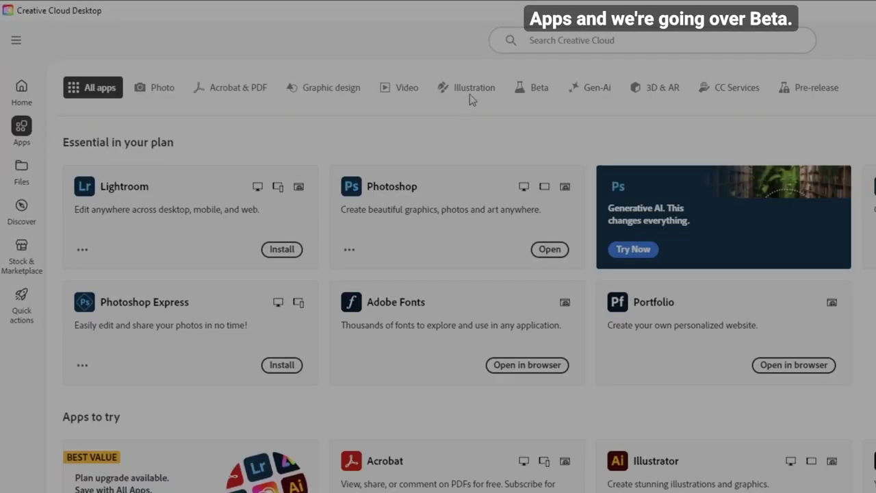
pyautogui.click(527, 89)
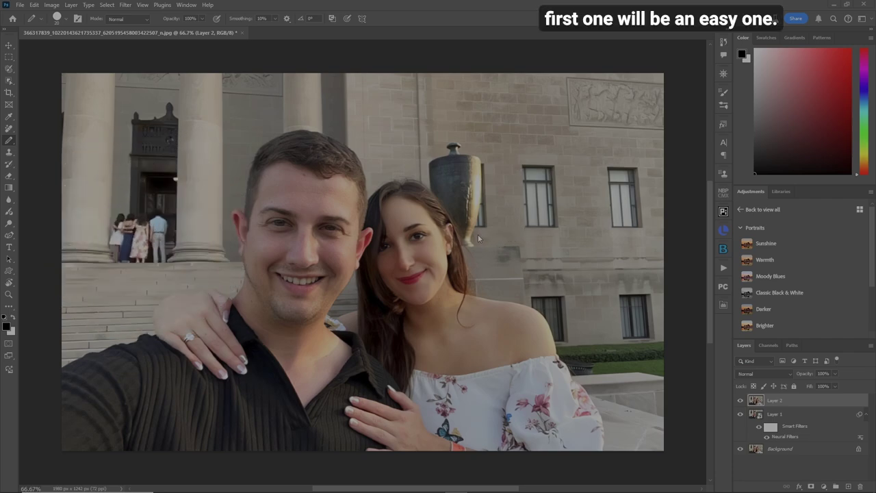
# Select the Remove Tool from the healing brush flyout.
pyautogui.moveTo(10, 130); pyautogui.dragTo(72, 137)
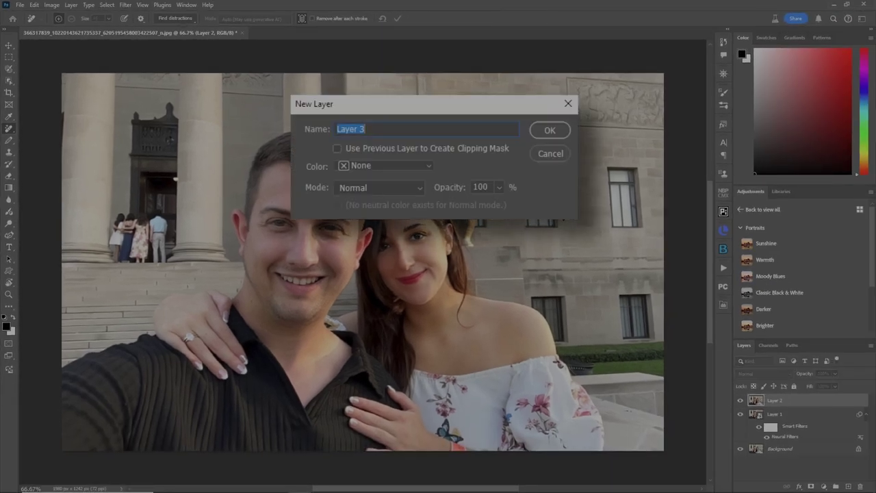
# Name the new layer REMOVALS and erase the museum-step bystanders with Find Distractions > People.
pyautogui.write('RE')
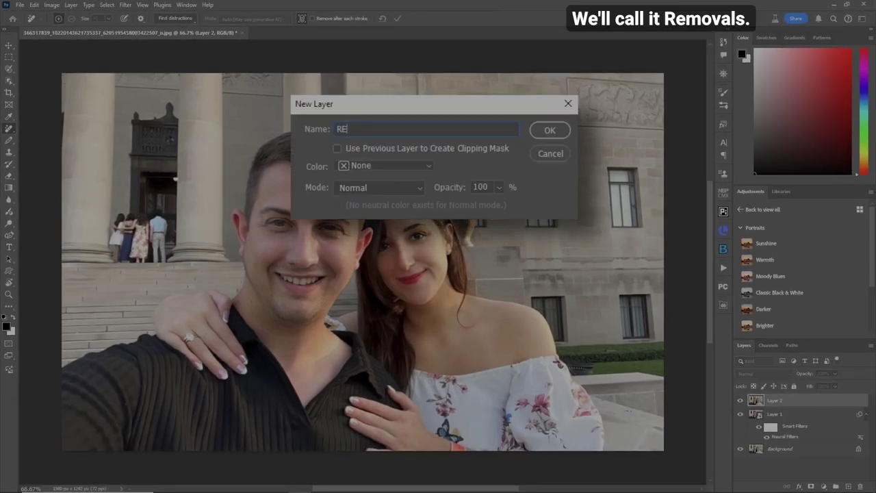
pyautogui.write('MOVALS')
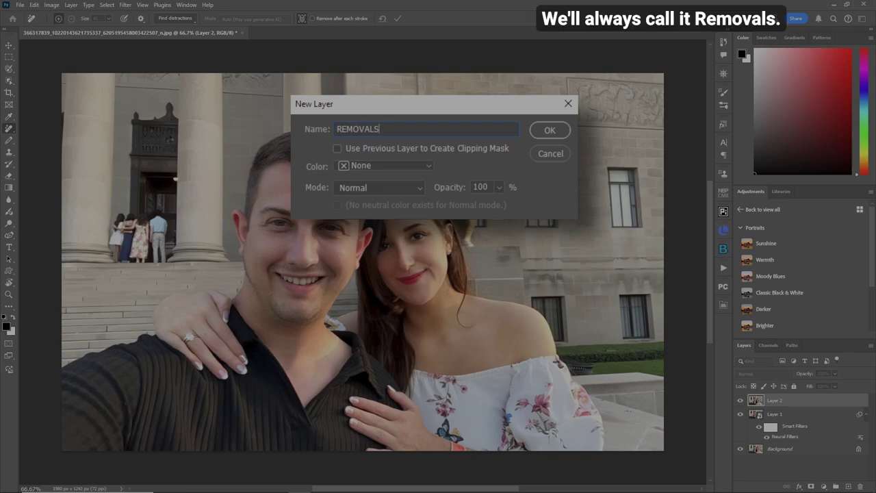
pyautogui.press('Return')
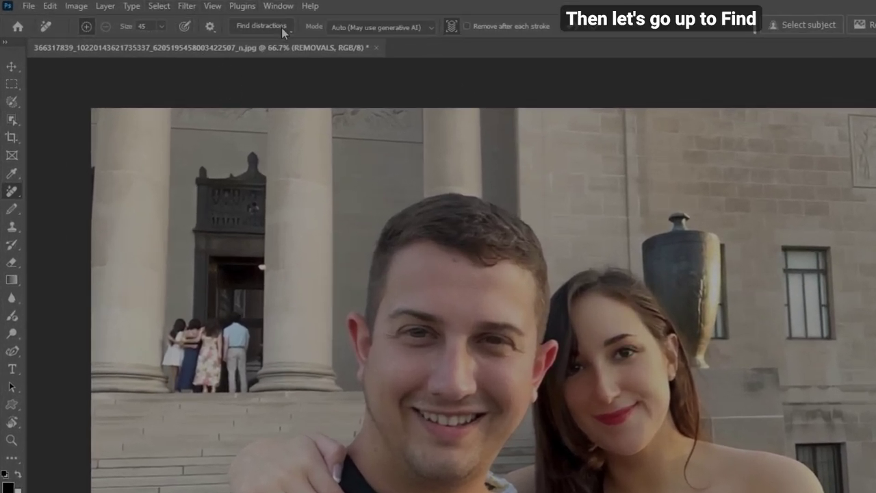
pyautogui.click(290, 28)
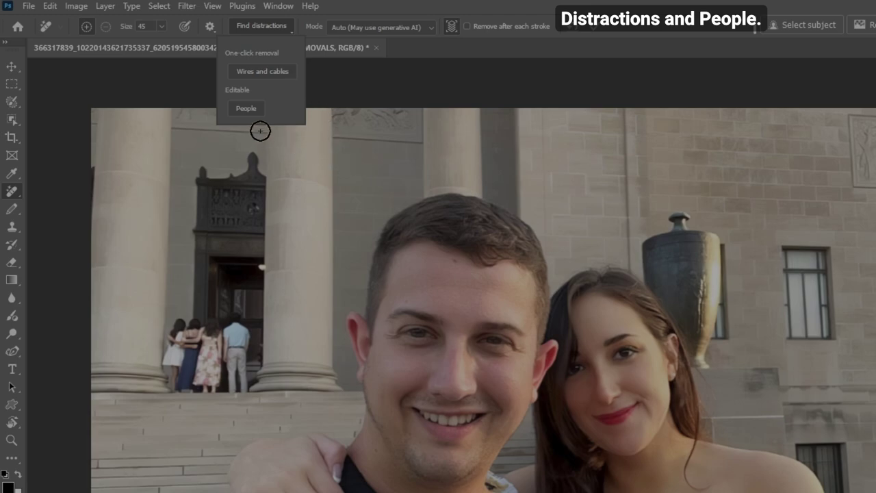
pyautogui.click(246, 108)
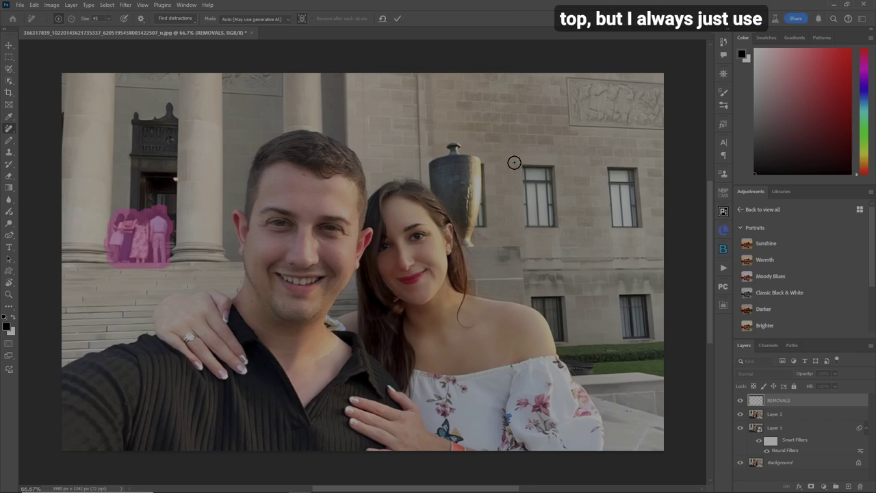
pyautogui.press('Return')
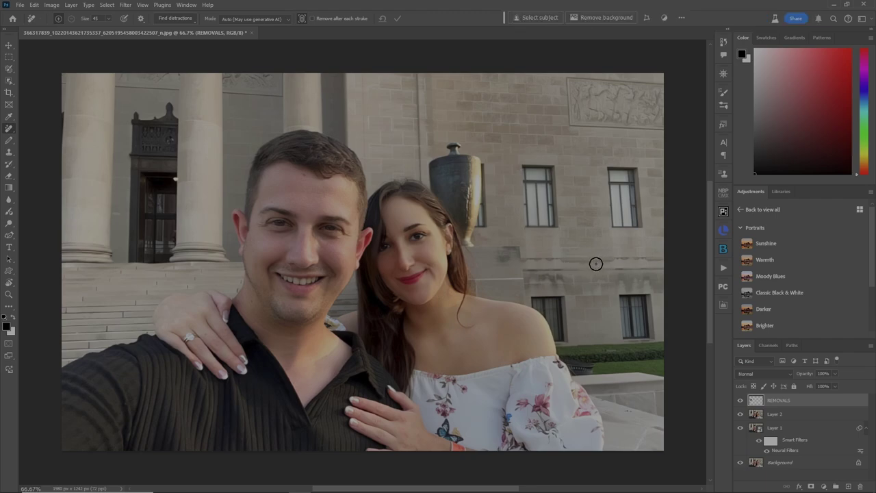
# Zoom into the steps and erase the dark seam with a straight, smaller Remove brush line.
pyautogui.press('z')
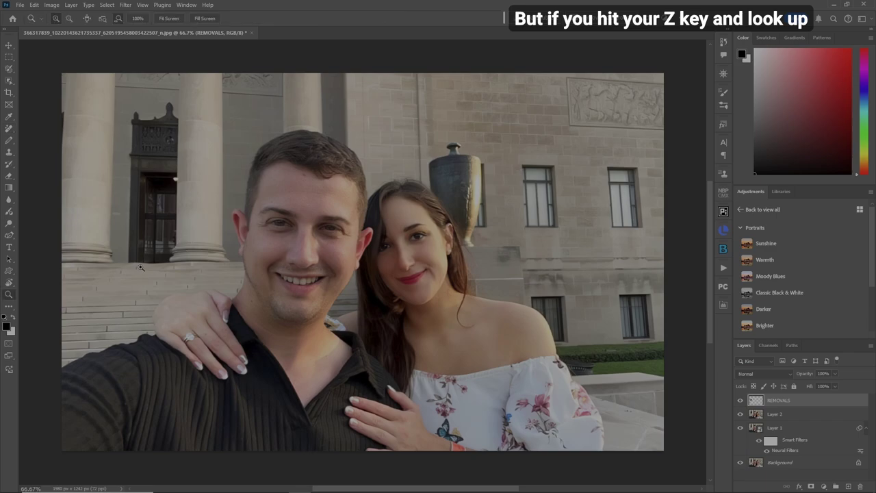
pyautogui.click(140, 269)
pyautogui.click(139, 269)
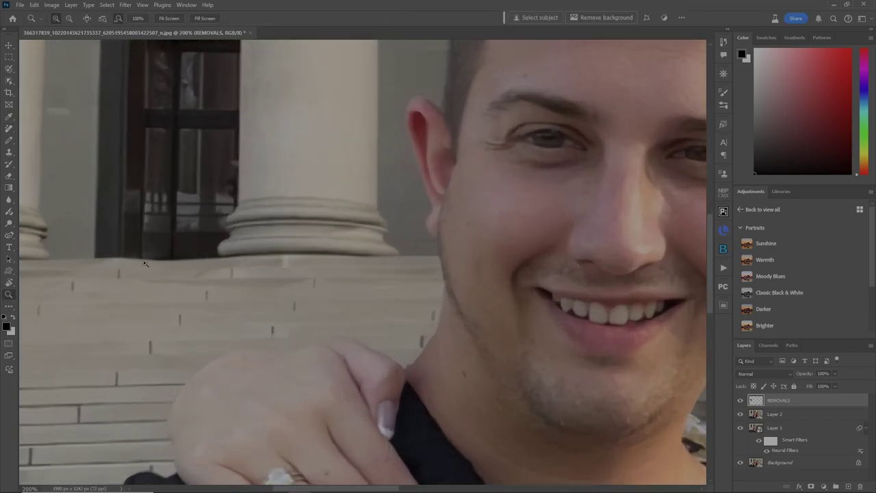
pyautogui.rightClick(9, 128)
pyautogui.click(51, 140)
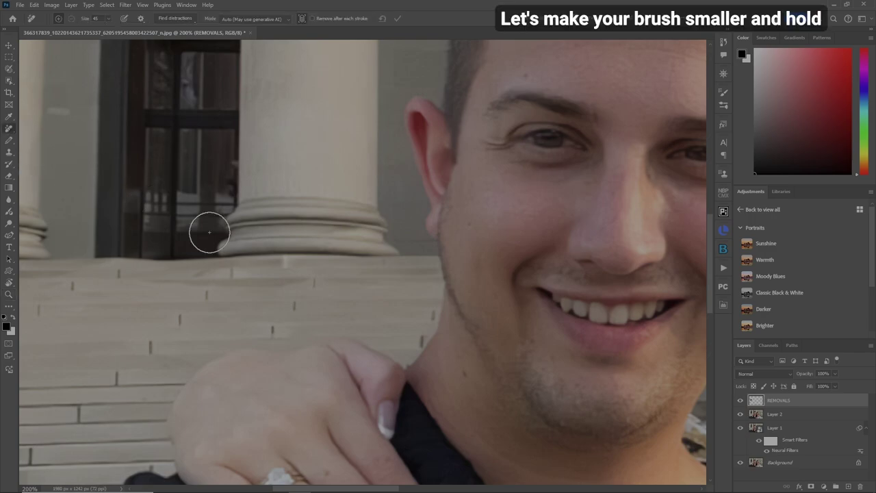
pyautogui.press('[')
pyautogui.press('[')
pyautogui.press('[')
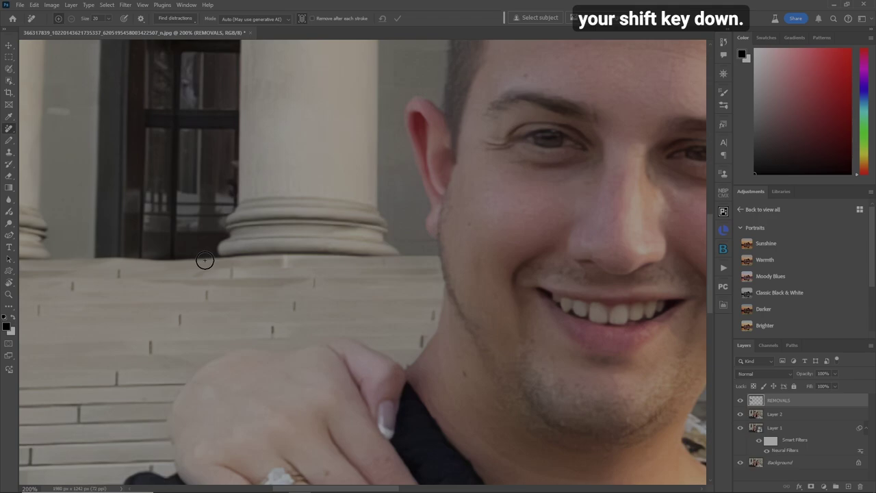
pyautogui.click(203, 260)
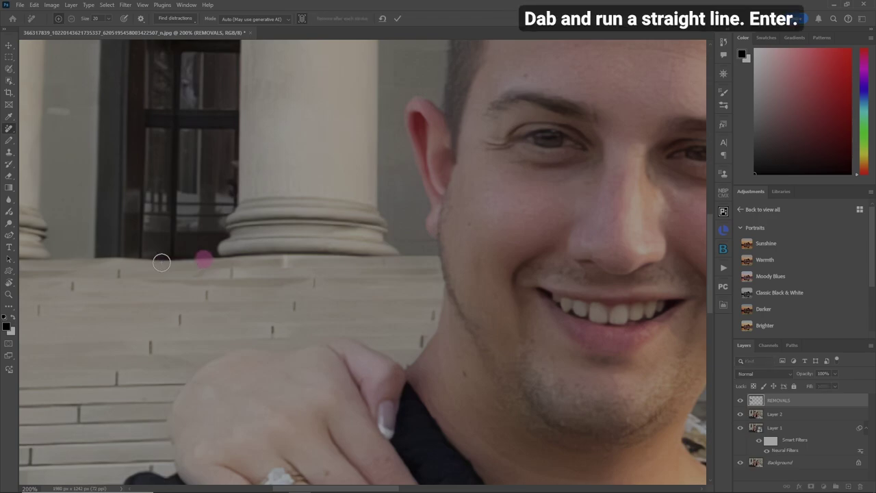
pyautogui.keyDown('shift'); pyautogui.click(68, 258); pyautogui.keyUp('shift')
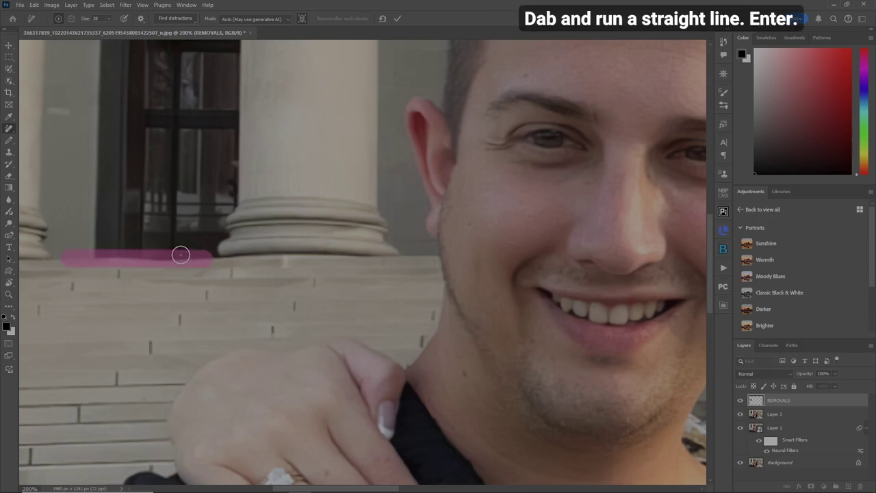
pyautogui.press('Return')
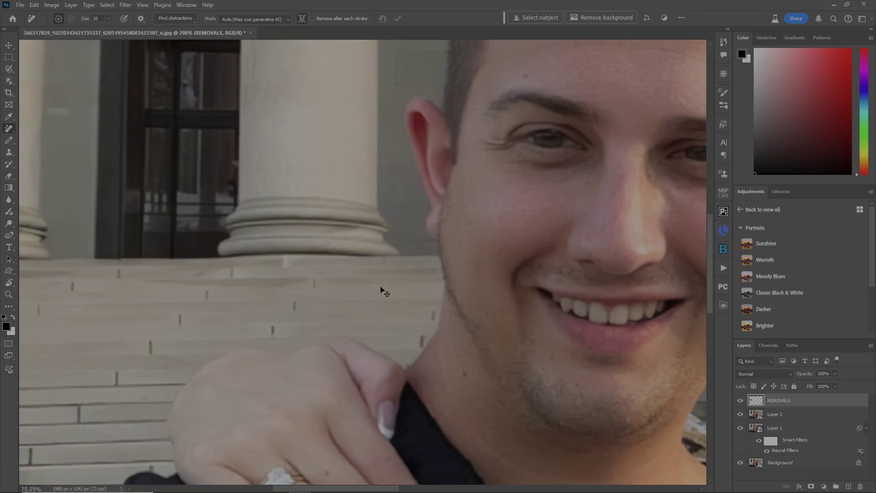
pyautogui.hotkey('ctrl', '0')
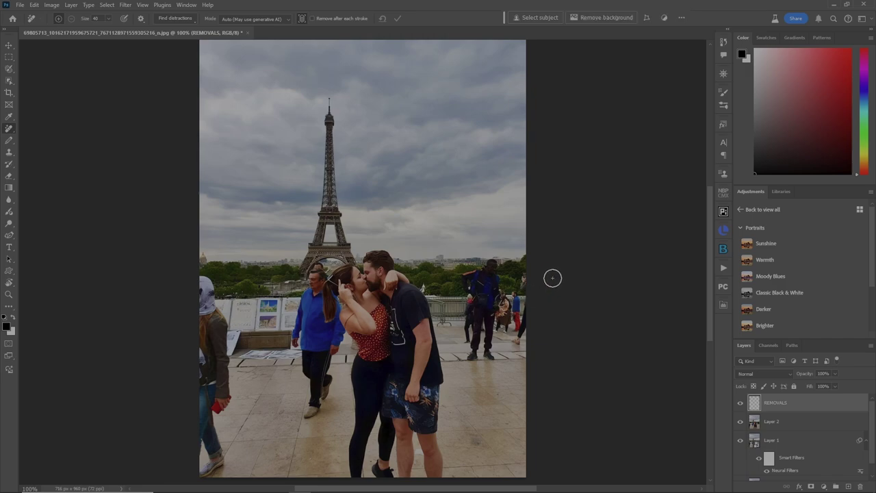
# Mark all people with the Remove tool's Find Distractions > People, then subtract the kissing woman.
pyautogui.rightClick(9, 130)
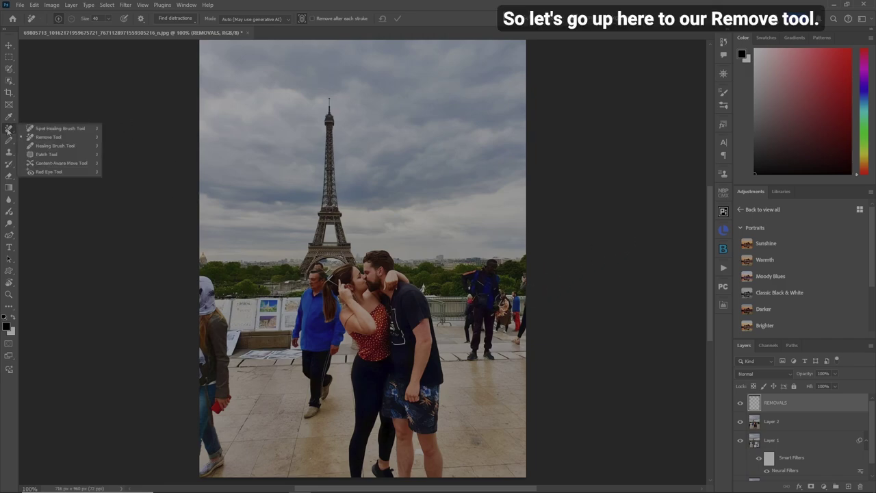
pyautogui.click(48, 136)
pyautogui.click(192, 20)
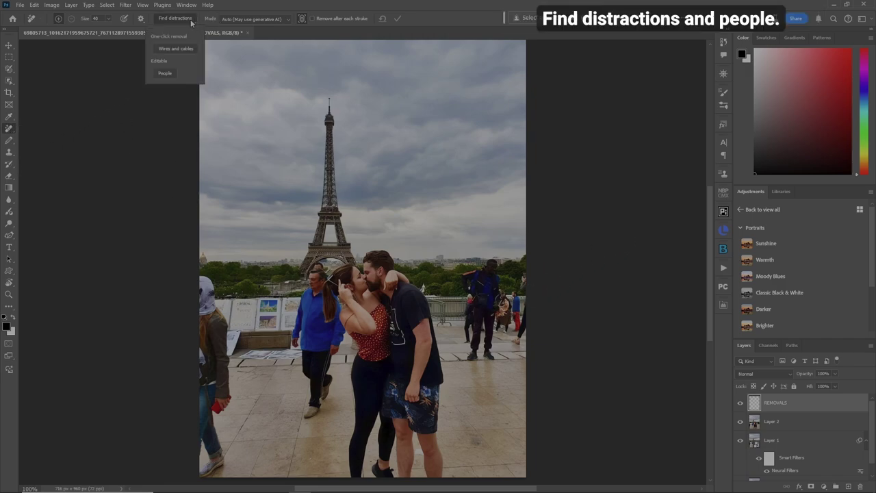
pyautogui.click(166, 74)
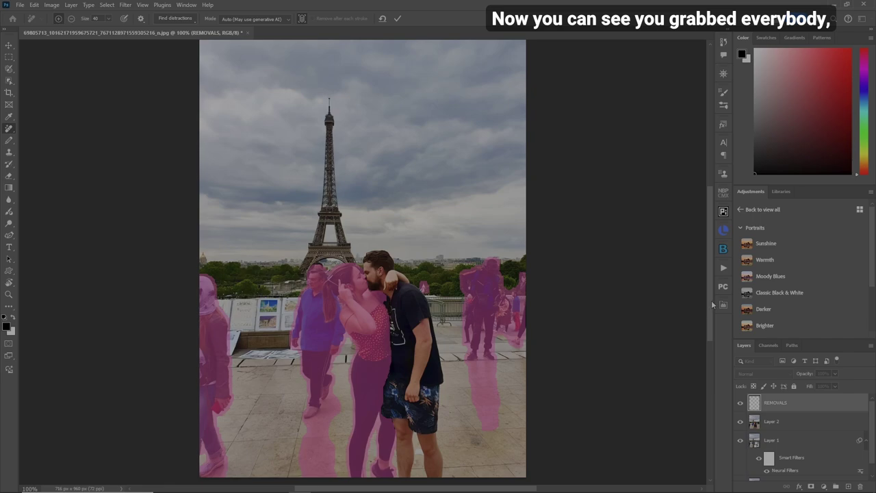
pyautogui.scroll(-3, 710, 312)
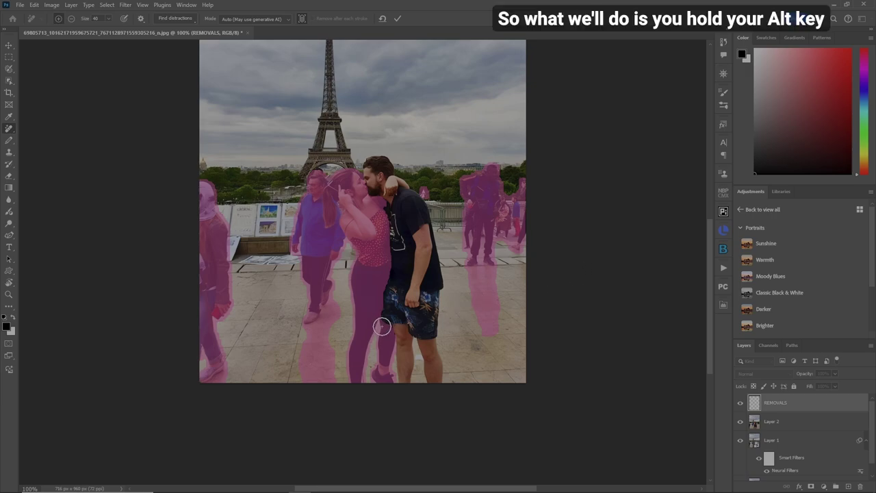
pyautogui.moveTo(386, 356)
pyautogui.mouseDown()
pyautogui.moveTo(383, 385)
pyautogui.moveTo(387, 339)
pyautogui.moveTo(355, 373)
pyautogui.moveTo(366, 328)
pyautogui.moveTo(401, 274)
pyautogui.moveTo(361, 308)
pyautogui.moveTo(383, 257)
pyautogui.moveTo(372, 248)
pyautogui.moveTo(383, 201)
pyautogui.moveTo(390, 212)
pyautogui.moveTo(344, 179)
pyautogui.moveTo(359, 186)
pyautogui.moveTo(359, 239)
pyautogui.mouseUp()
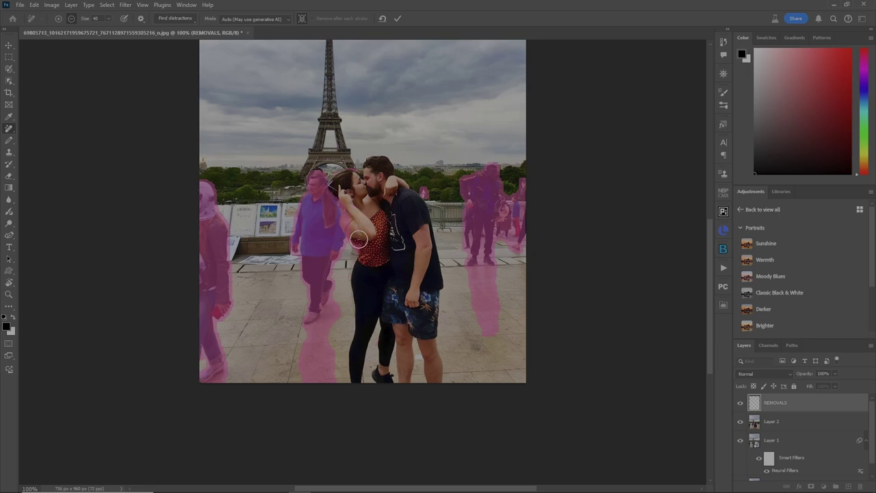
# Unmask the background spire and the woman's hair, and mark remaining bystanders with a smaller brush.
pyautogui.scroll(2, 397, 228)
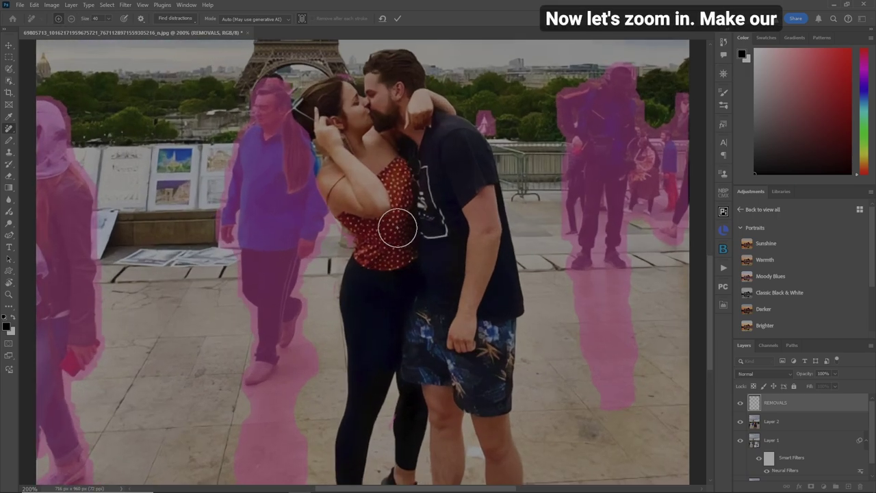
pyautogui.press('[')
pyautogui.press('[')
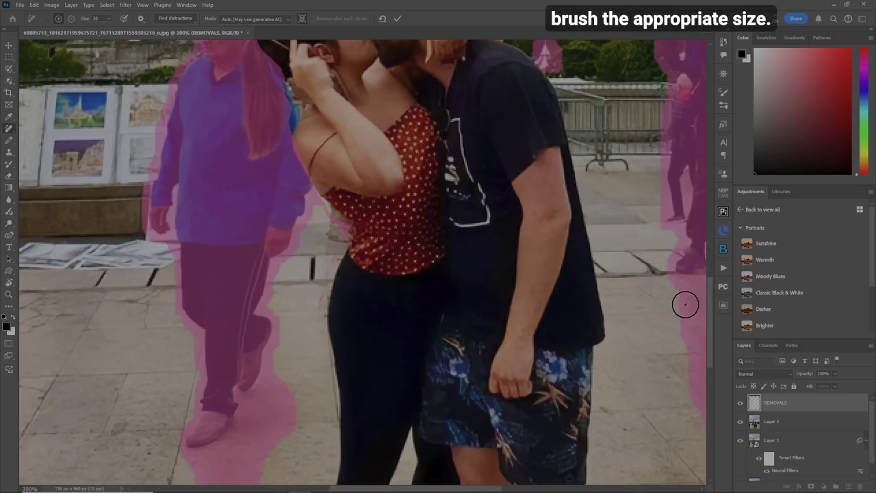
pyautogui.scroll(3, 537, 178)
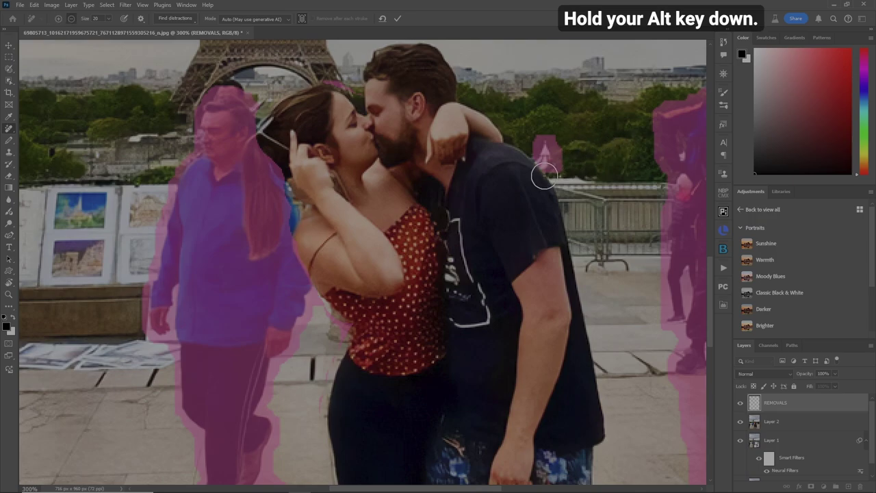
pyautogui.keyDown('alt'); pyautogui.click(546, 154); pyautogui.keyUp('alt')
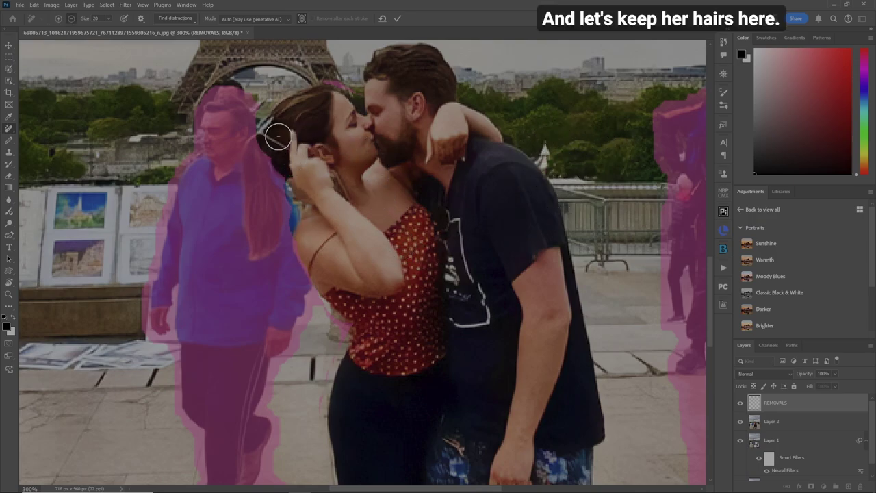
pyautogui.moveTo(268, 137)
pyautogui.mouseDown()
pyautogui.moveTo(254, 153)
pyautogui.moveTo(262, 229)
pyautogui.moveTo(251, 190)
pyautogui.moveTo(259, 238)
pyautogui.mouseUp()
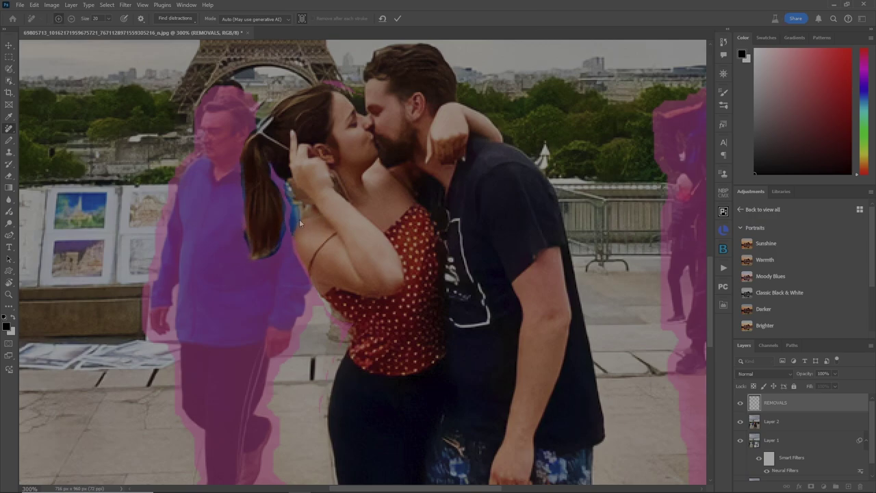
pyautogui.press('[')
pyautogui.press('[')
pyautogui.press('[')
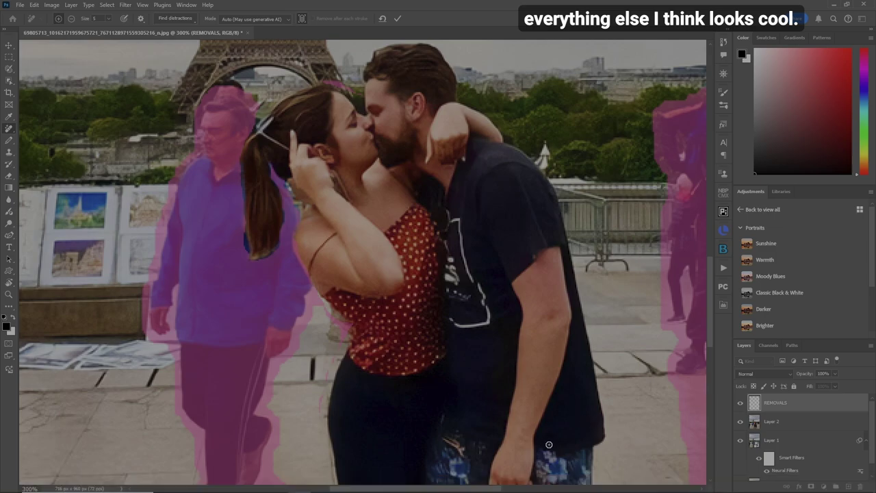
pyautogui.moveTo(495, 490)
pyautogui.mouseDown()
pyautogui.moveTo(583, 490)
pyautogui.moveTo(420, 489)
pyautogui.moveTo(489, 492)
pyautogui.mouseUp()
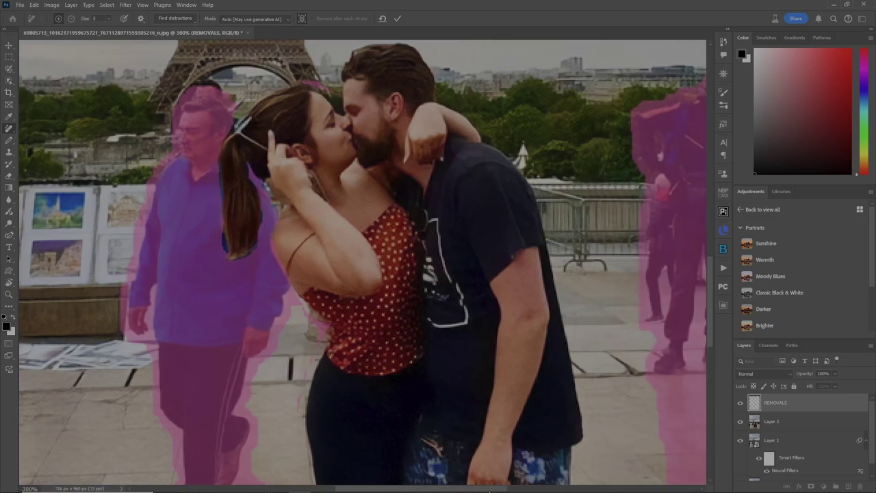
pyautogui.hotkey('ctrl', '0')
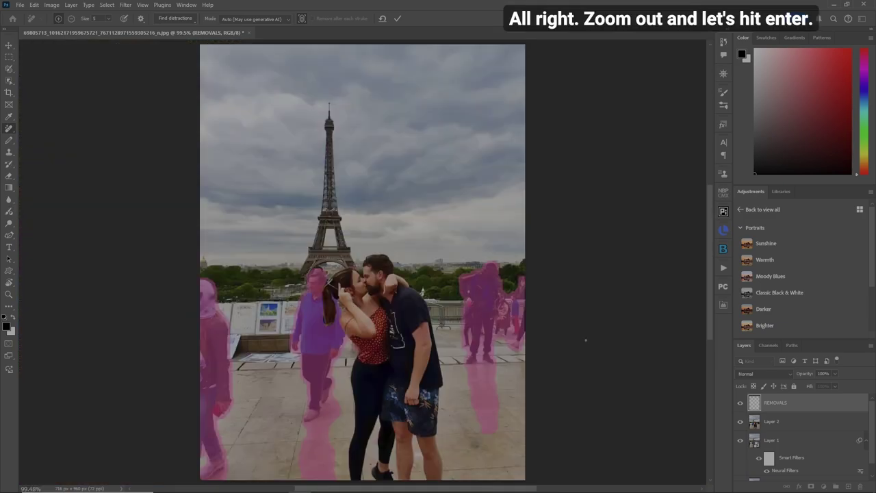
# Apply the removal and zoom in on the kissing couple to check the result.
pyautogui.press('Return')
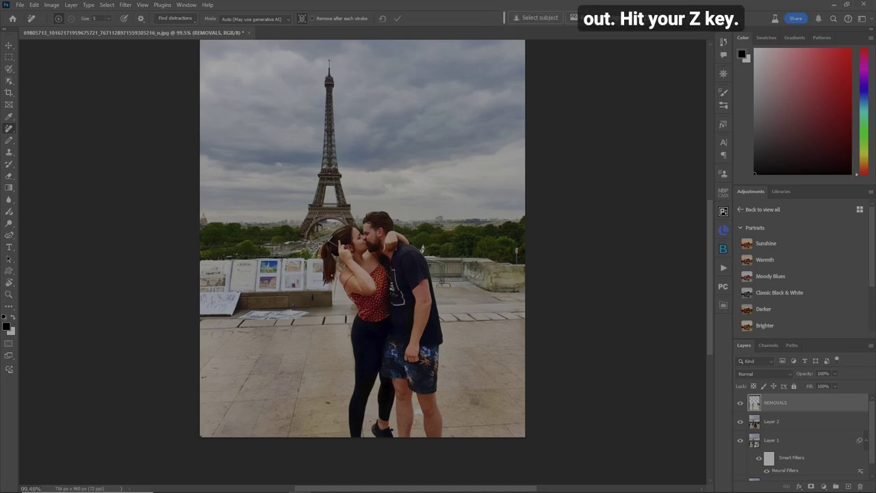
pyautogui.press('z')
pyautogui.moveTo(332, 275); pyautogui.dragTo(349, 274)
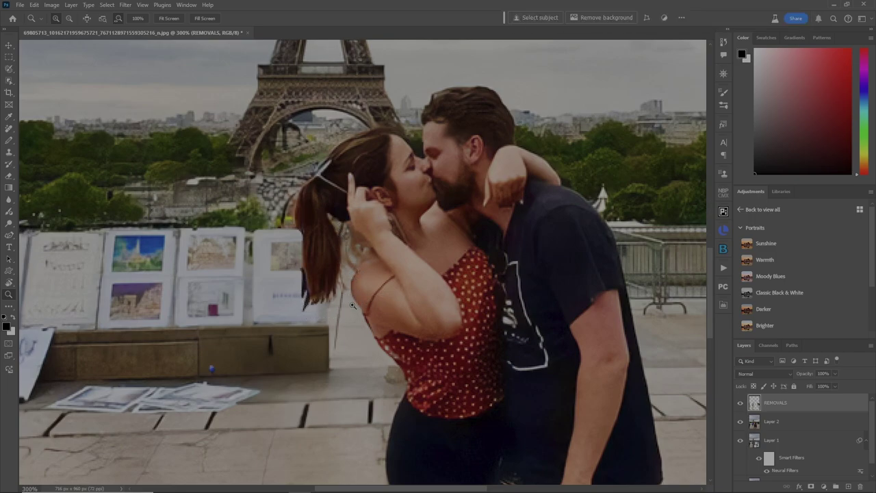
# On a new CLONE STAMP layer, clone clean board over the leftover beside the ponytail at 20% flow.
pyautogui.hotkey('ctrl', 'shift', 'n')
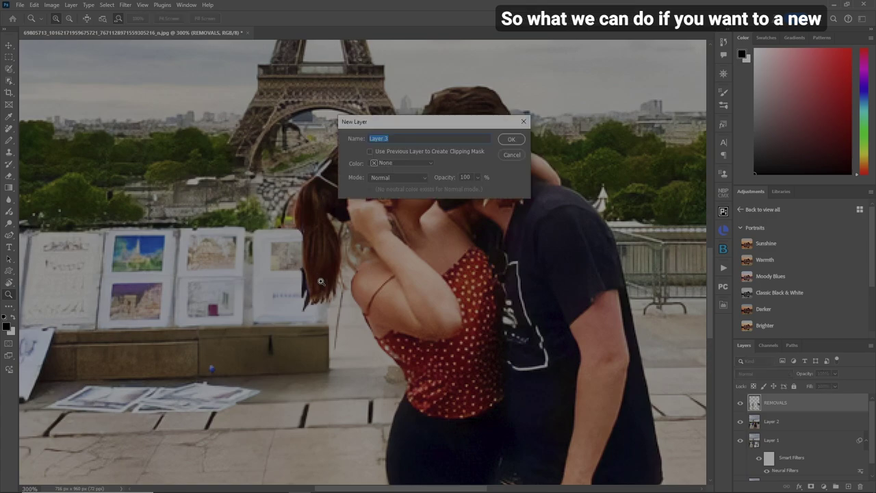
pyautogui.write('CLO')
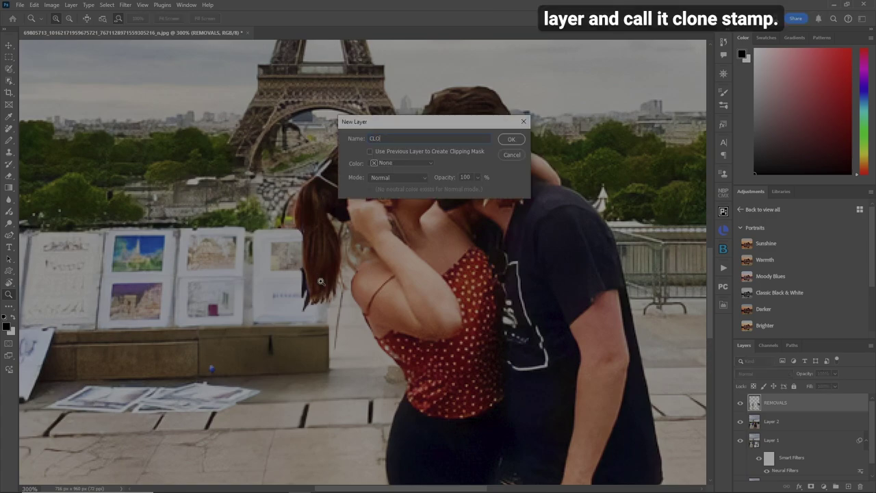
pyautogui.write('NE STAMP')
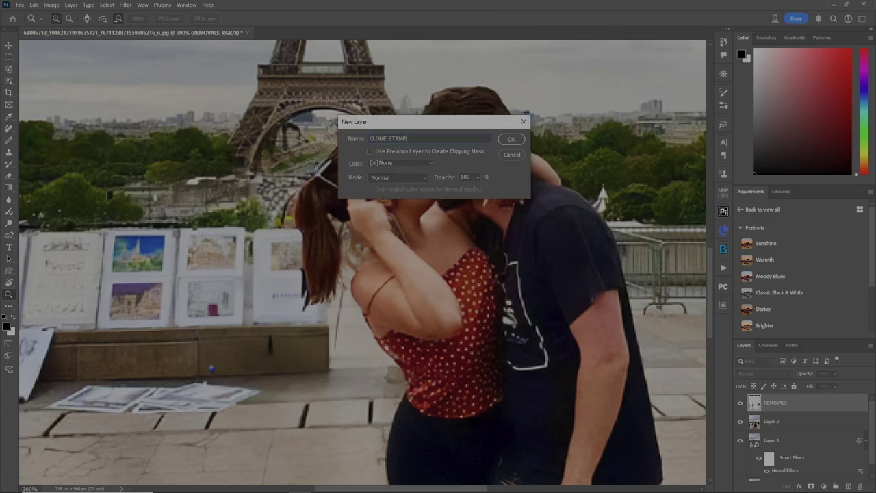
pyautogui.press('Return')
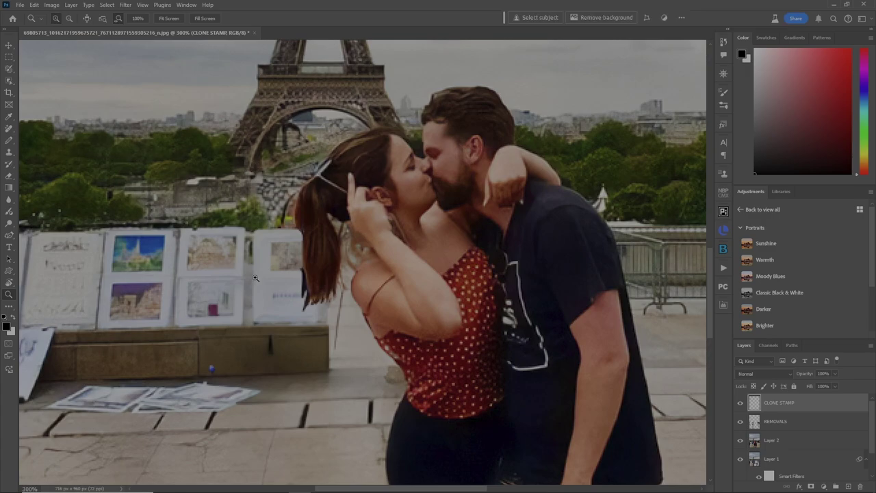
pyautogui.press('s')
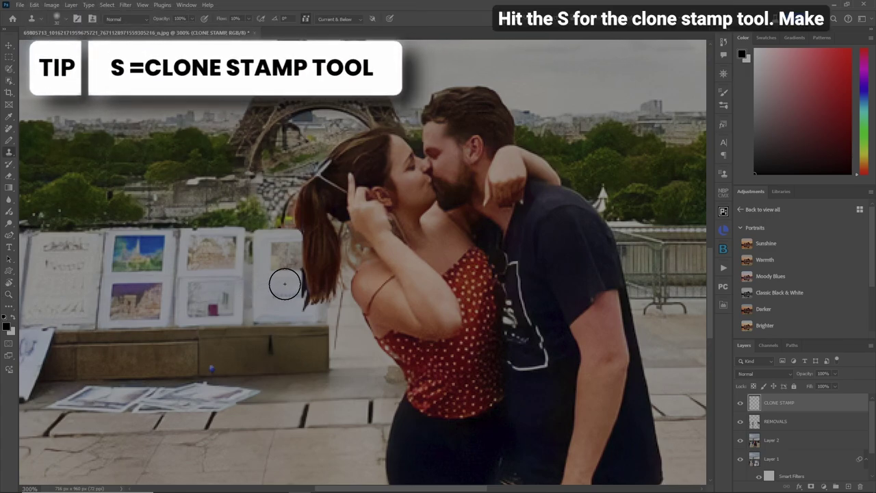
pyautogui.press('[')
pyautogui.press('[')
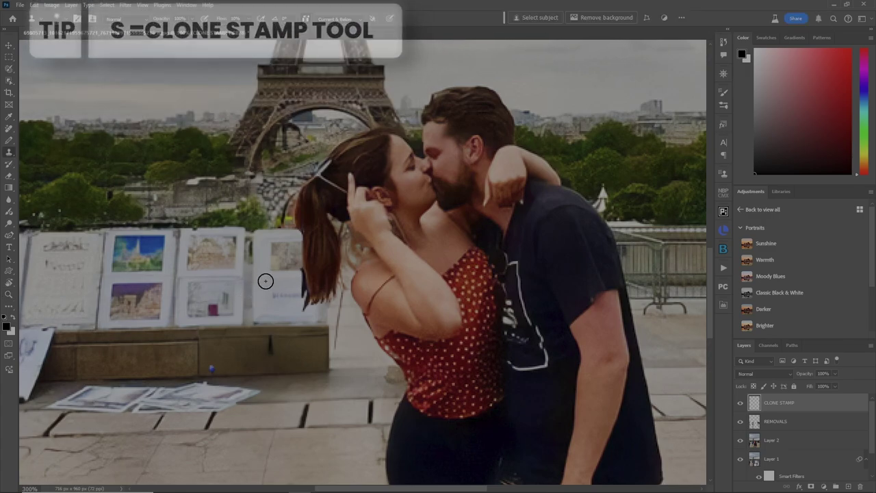
pyautogui.keyDown('alt'); pyautogui.click(269, 281); pyautogui.keyUp('alt')
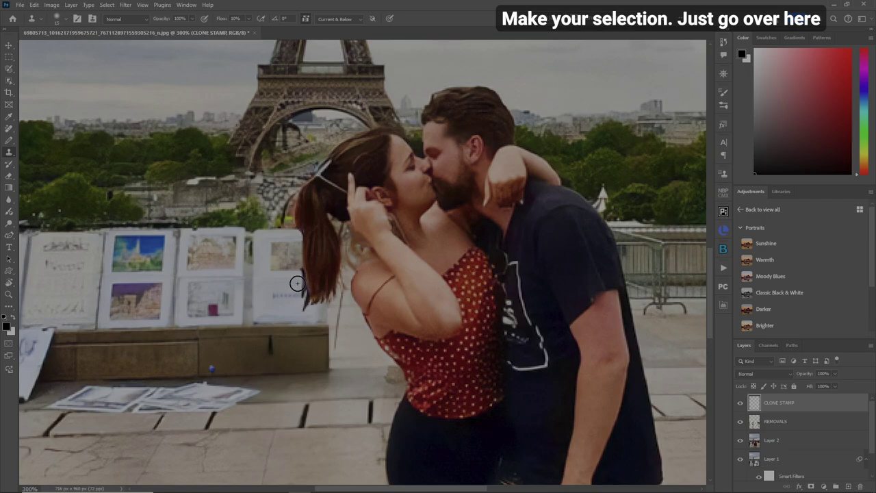
pyautogui.moveTo(298, 283)
pyautogui.mouseDown()
pyautogui.moveTo(300, 309)
pyautogui.moveTo(299, 272)
pyautogui.moveTo(303, 309)
pyautogui.moveTo(303, 289)
pyautogui.mouseUp()
pyautogui.click(234, 18)
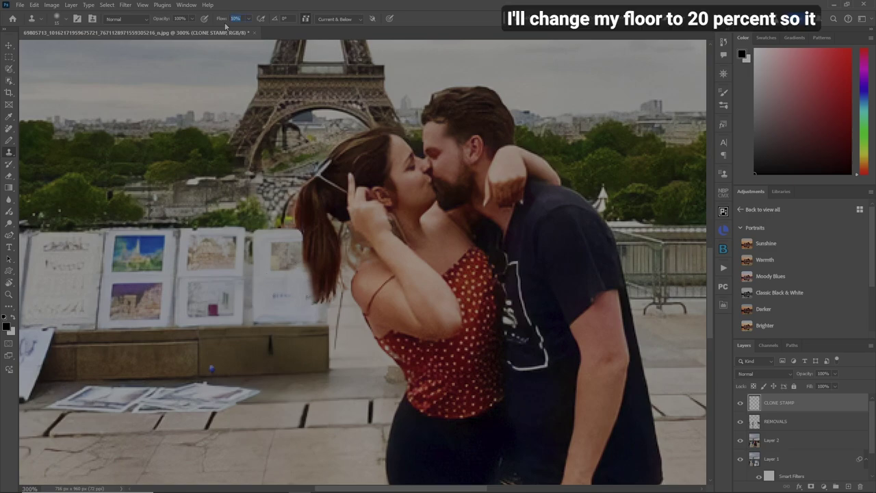
pyautogui.write('20')
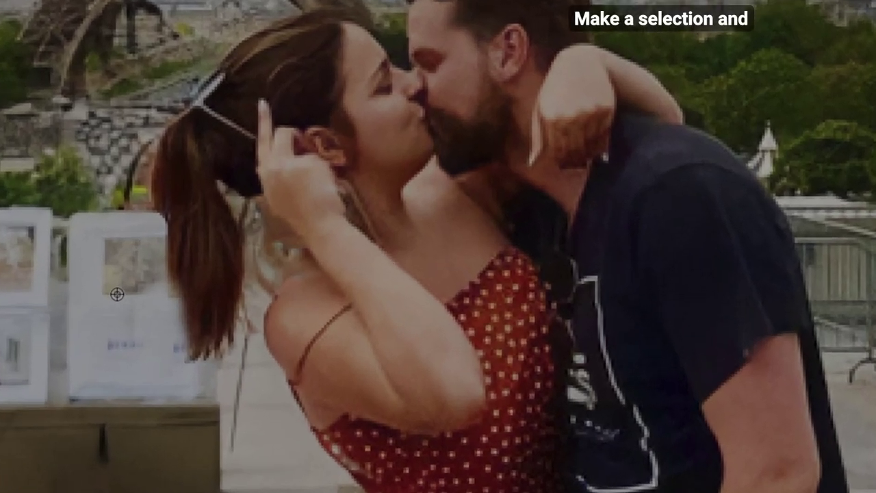
pyautogui.keyDown('alt'); pyautogui.click(116, 295); pyautogui.keyUp('alt')
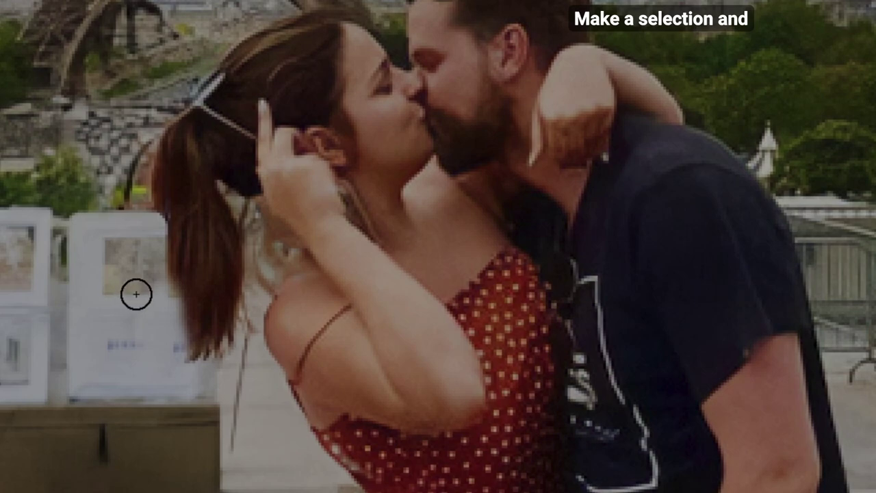
pyautogui.moveTo(149, 294)
pyautogui.mouseDown()
pyautogui.moveTo(163, 297)
pyautogui.moveTo(148, 335)
pyautogui.moveTo(156, 333)
pyautogui.mouseUp()
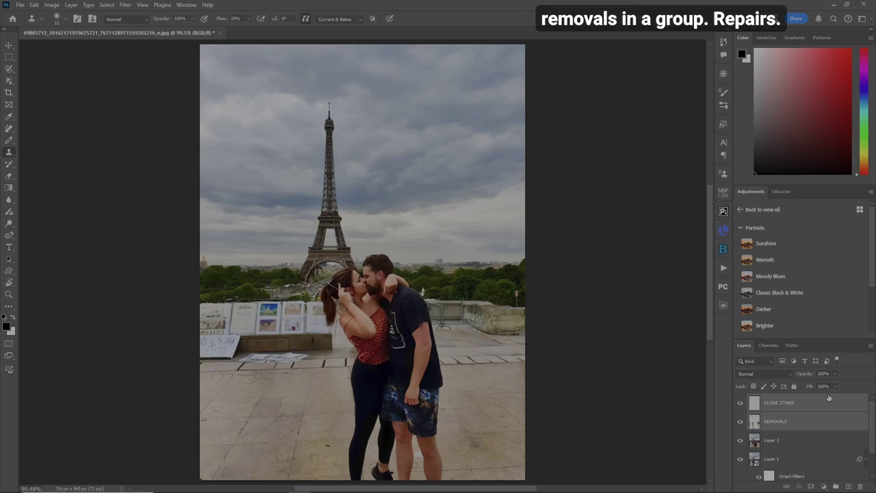
# Group the CLONE STAMP and REMOVALS layers into a group named REPAIRS.
pyautogui.hotkey('alt', 'l')
pyautogui.press('n')
pyautogui.press('Down')
pyautogui.press('Return')
pyautogui.write('REPAI')
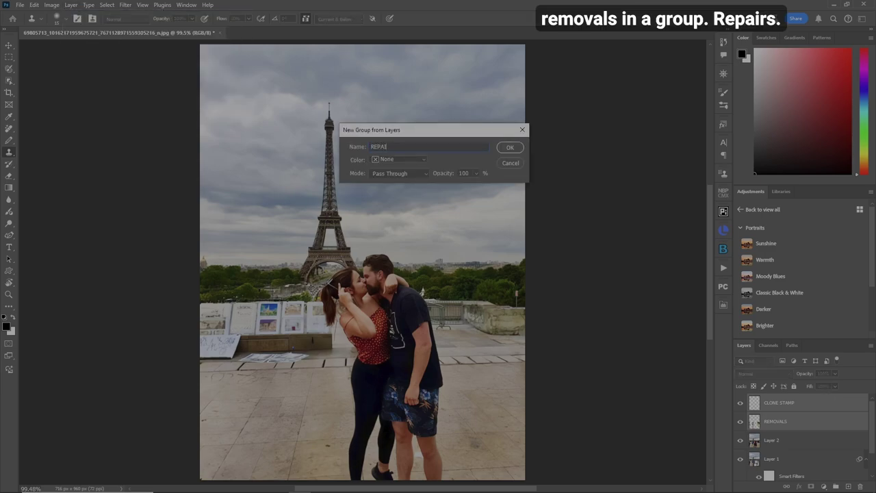
pyautogui.write('RS')
pyautogui.press('Return')
# Toggle the REPAIRS group's visibility twice to compare the Paris photo before and after.
pyautogui.click(742, 402)
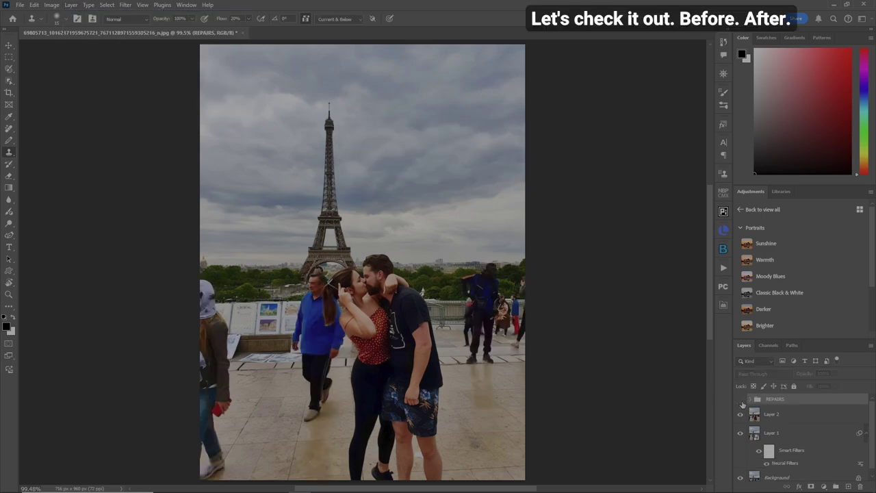
pyautogui.click(741, 401)
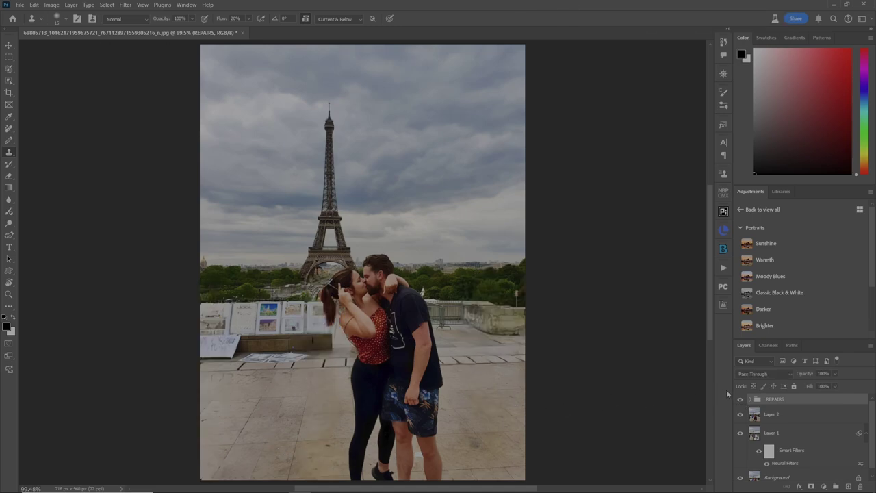
pyautogui.click(740, 400)
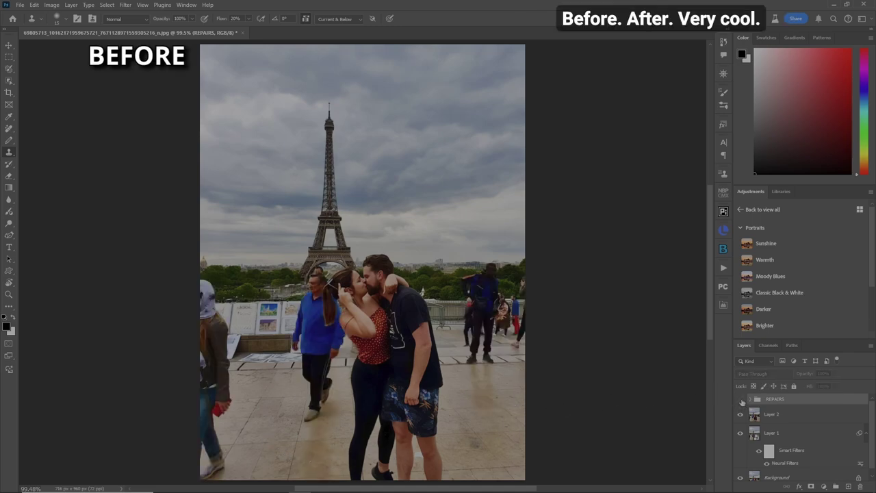
pyautogui.click(740, 401)
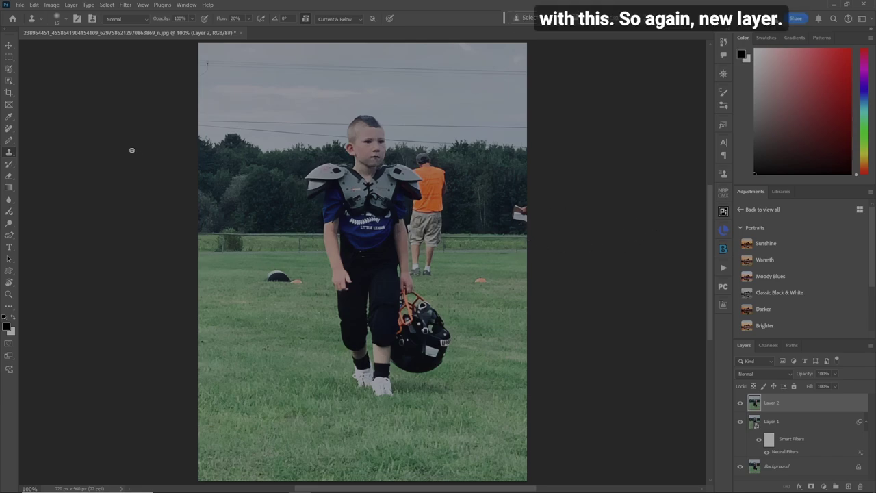
# Add a new empty layer named REMOVALS to the football photo.
pyautogui.hotkey('ctrl', 'shift', 'n')
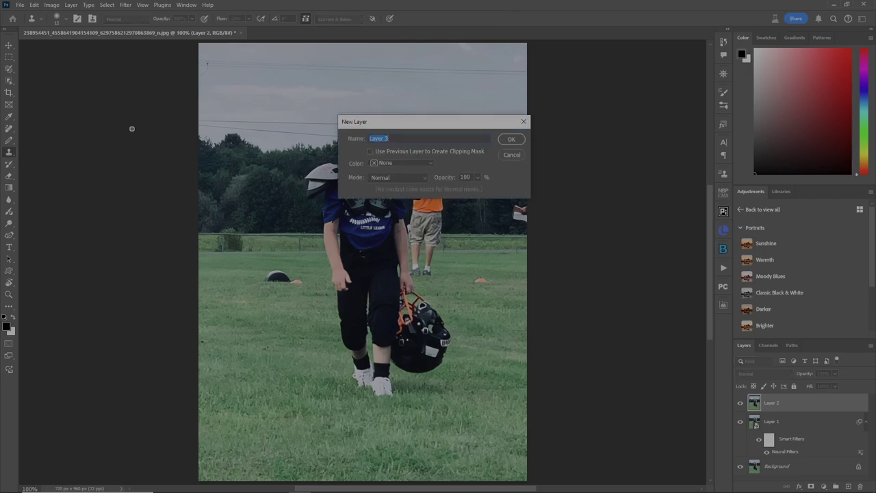
pyautogui.write('REMOVALS')
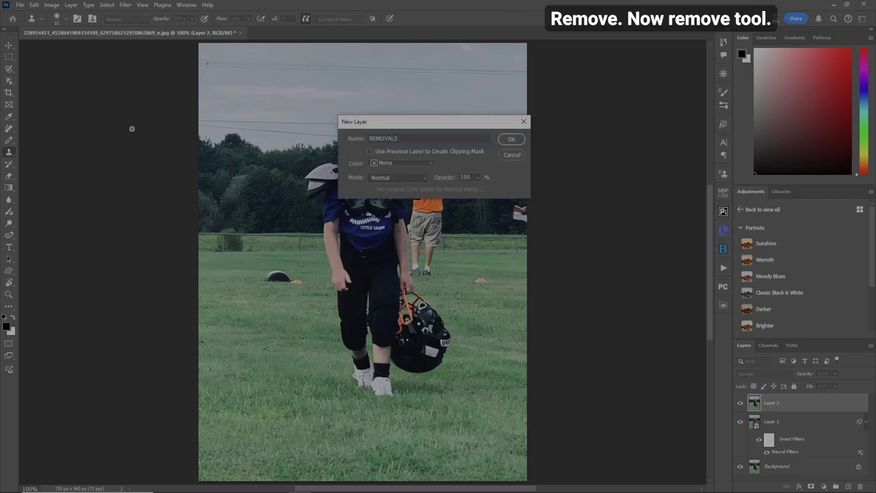
pyautogui.press('Return')
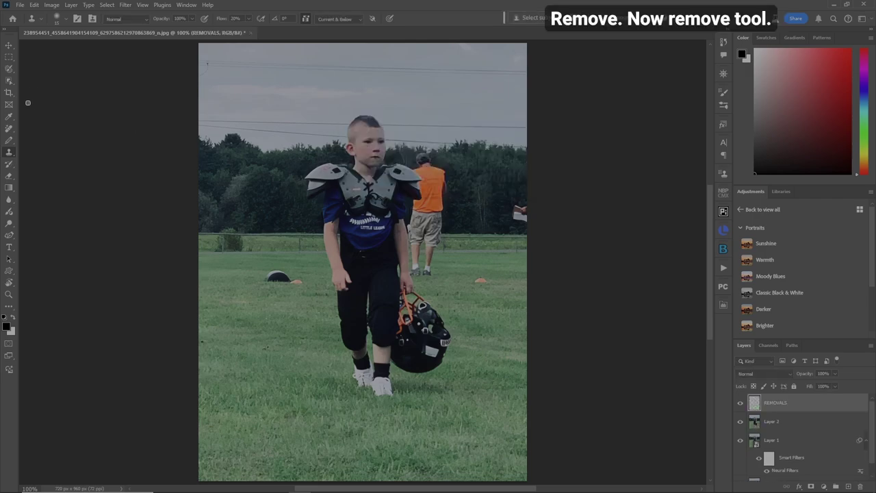
# Erase the overhead wires using the Remove tool's Find distractions > Wires and cables.
pyautogui.rightClick(9, 128)
pyautogui.click(70, 136)
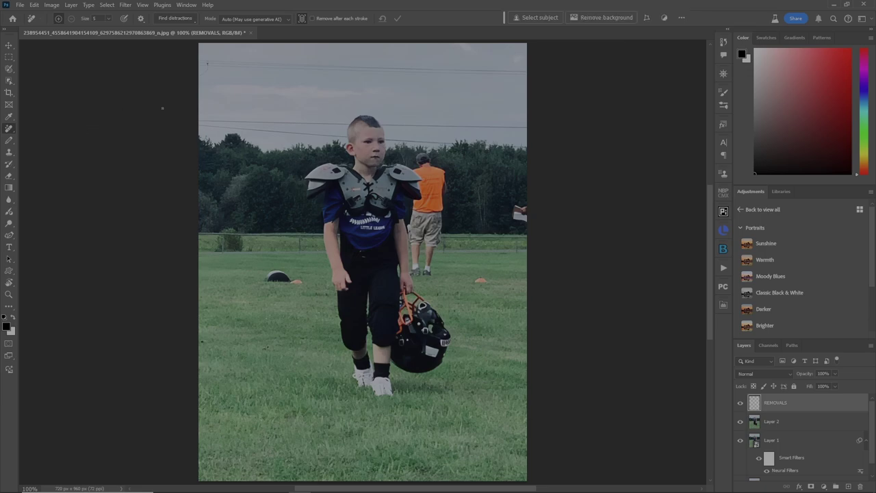
pyautogui.click(192, 23)
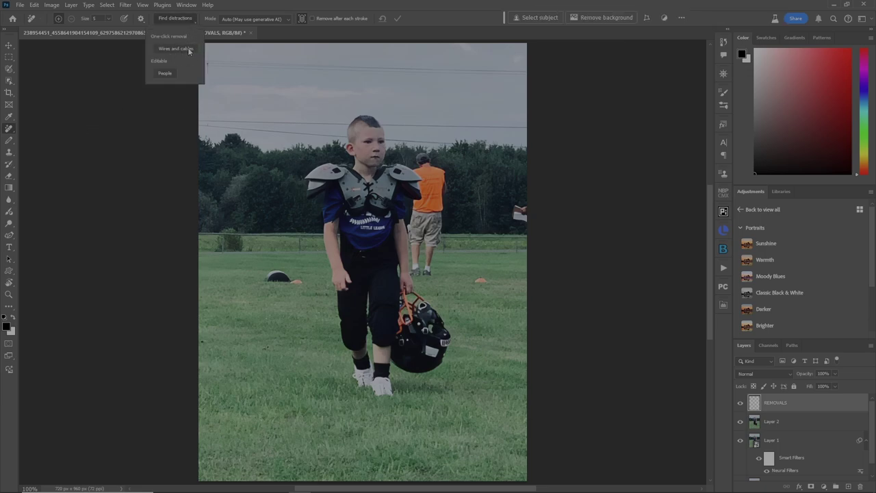
pyautogui.click(180, 49)
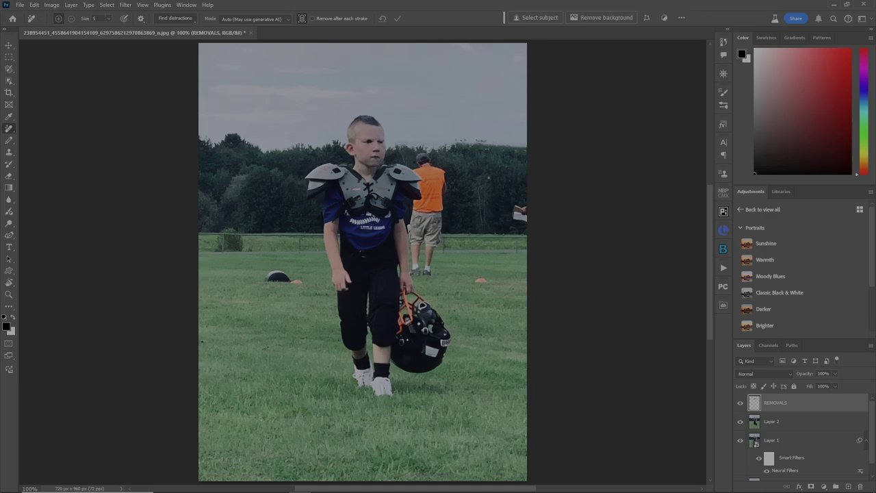
# Add a layer mask to REMOVALS and paint it black to restore the boy's face.
pyautogui.hotkey('ctrl', '+')
pyautogui.scroll(2, 704, 216)
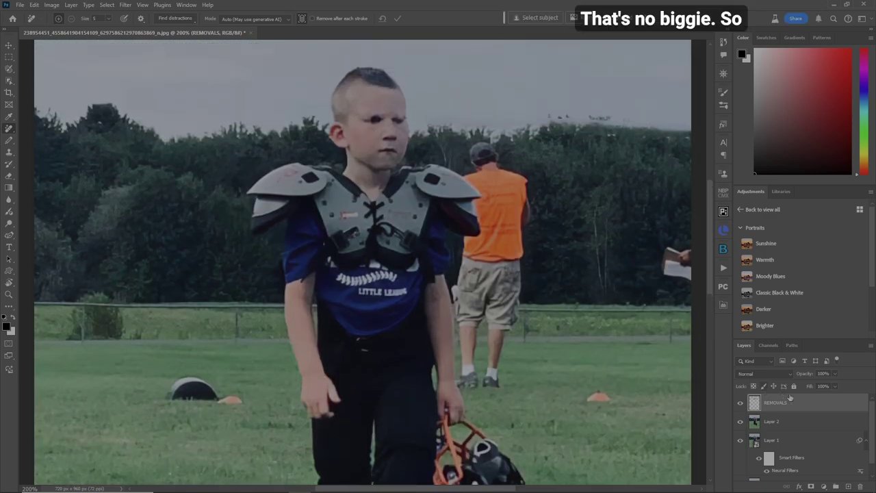
pyautogui.click(810, 486)
pyautogui.press('b')
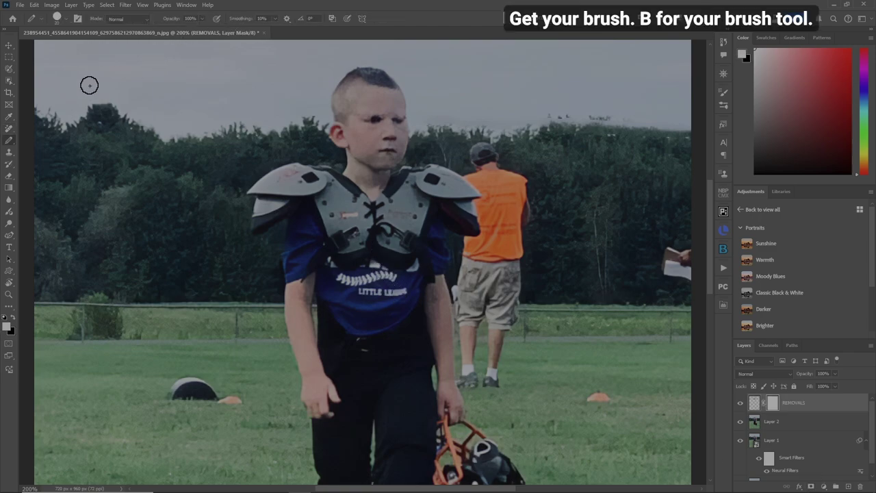
pyautogui.hotkey('shift', 'b')
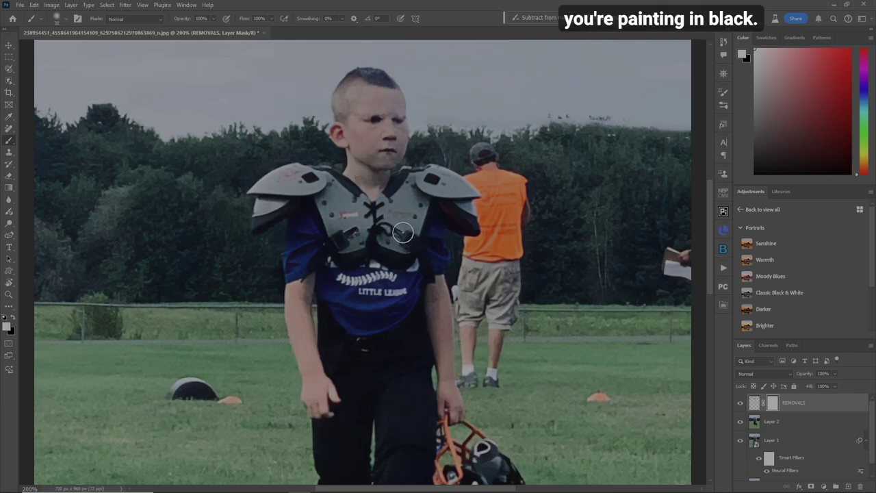
pyautogui.press('x')
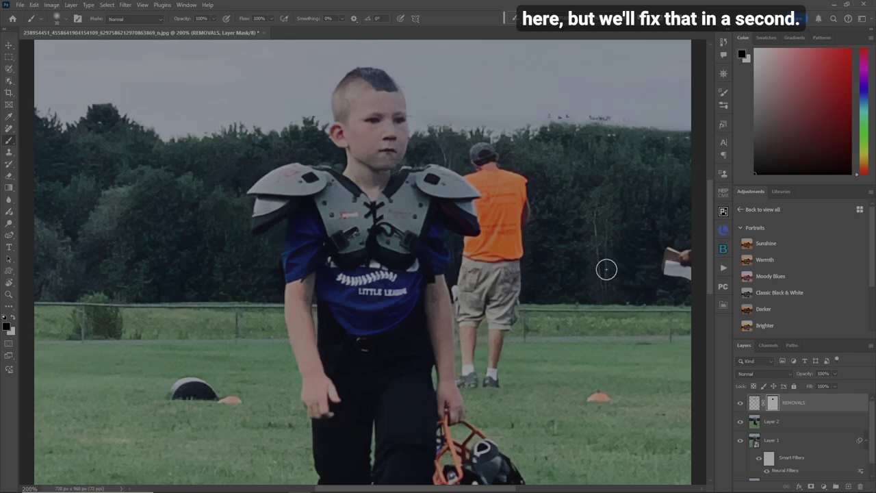
pyautogui.hotkey('ctrl', '0')
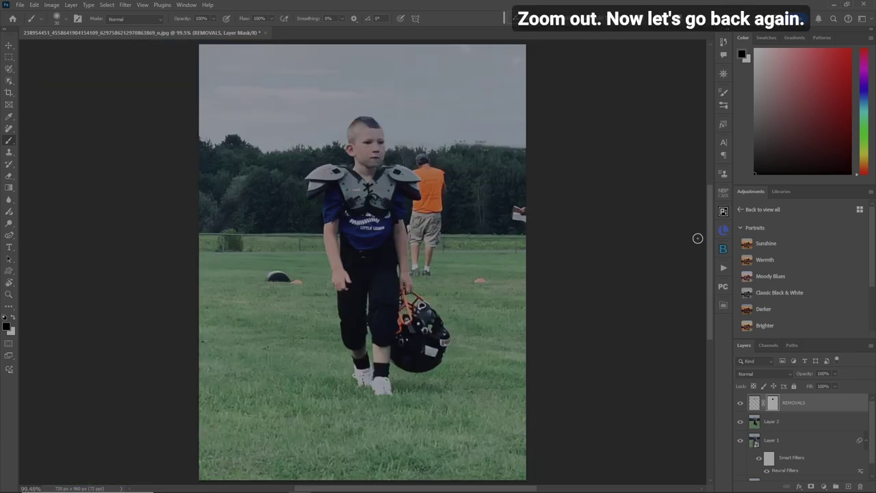
pyautogui.hotkey('ctrl', '2')
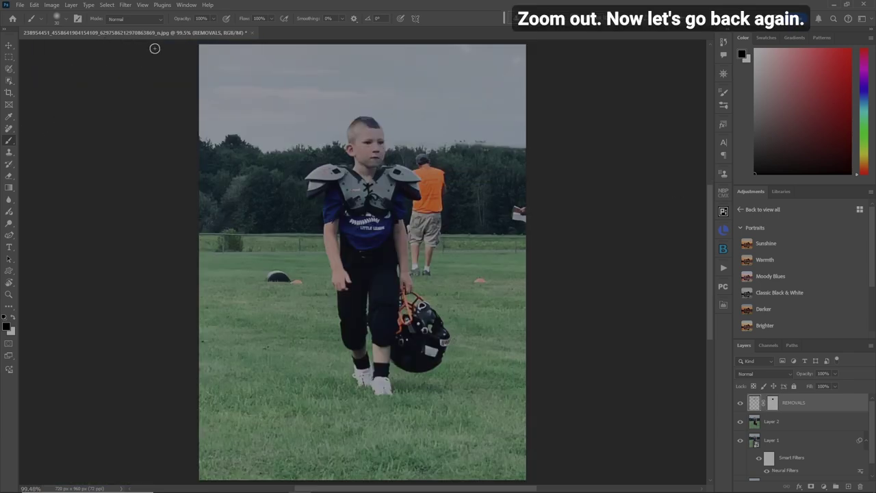
pyautogui.moveTo(14, 127); pyautogui.dragTo(48, 139)
# Remove the orange-clad man with Find distractions > People, plus the cones and black object.
pyautogui.click(194, 21)
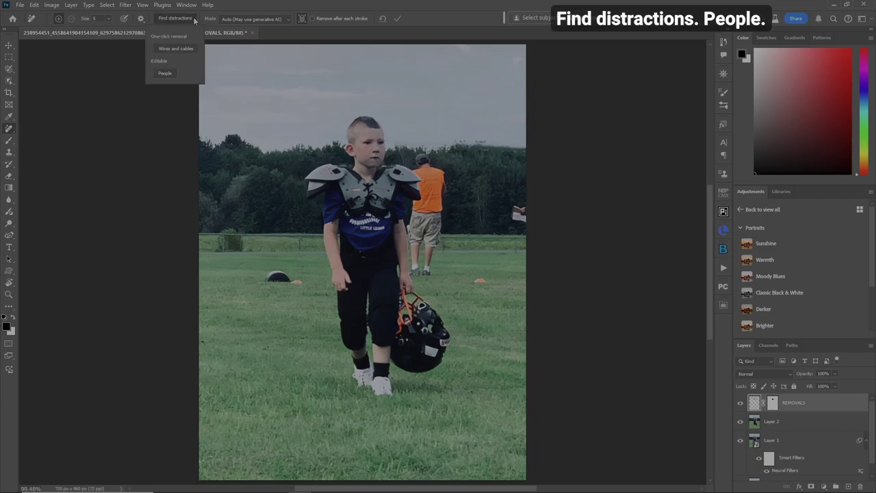
pyautogui.click(165, 73)
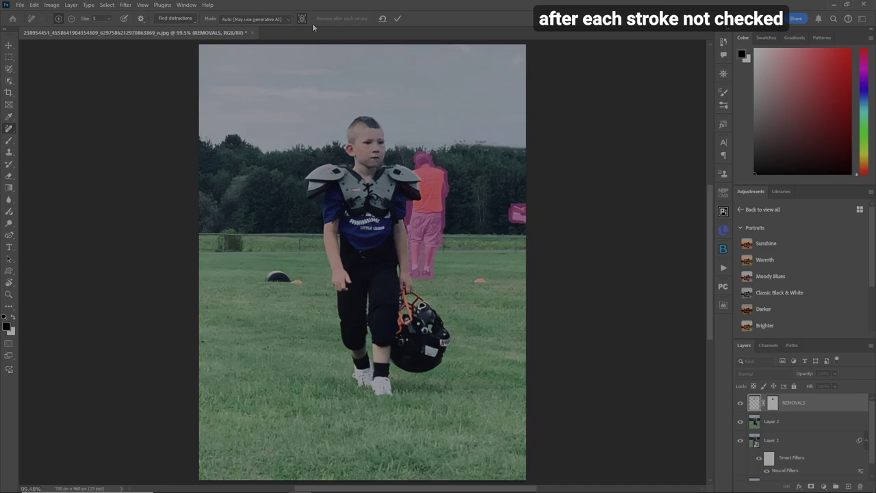
pyautogui.press(']')
pyautogui.press(']')
pyautogui.press(']')
pyautogui.click(479, 280)
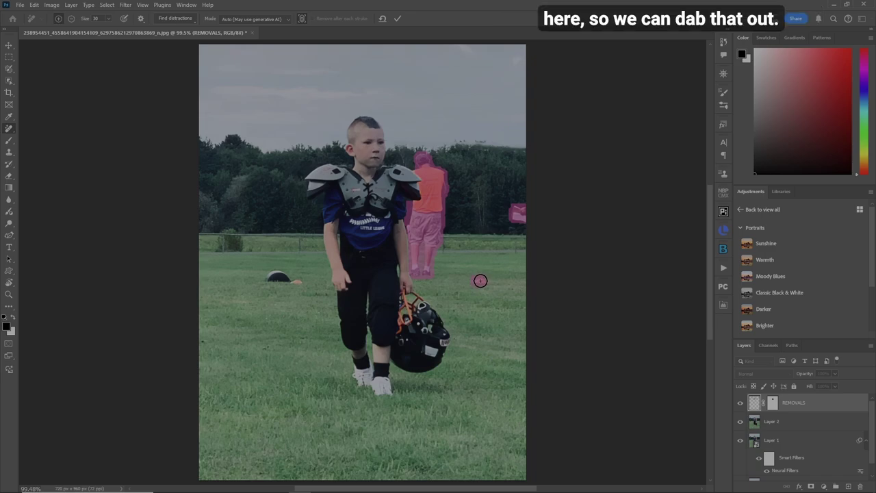
pyautogui.moveTo(301, 282); pyautogui.dragTo(275, 278)
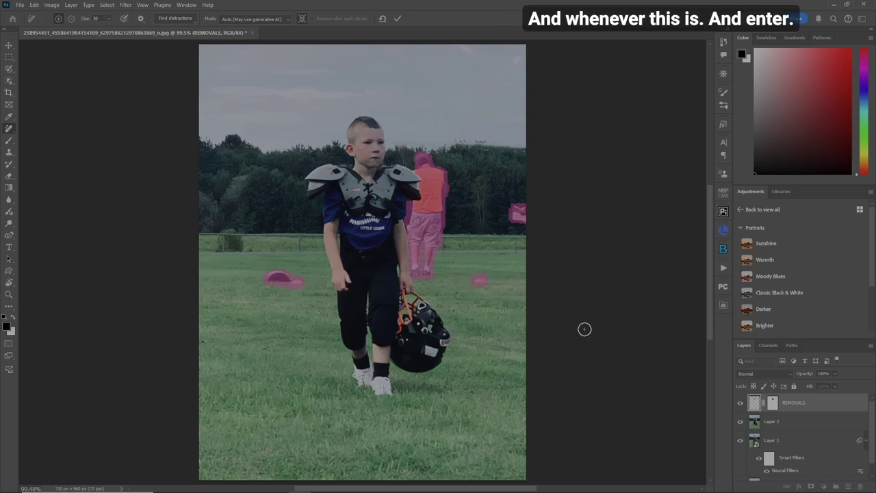
pyautogui.press('Return')
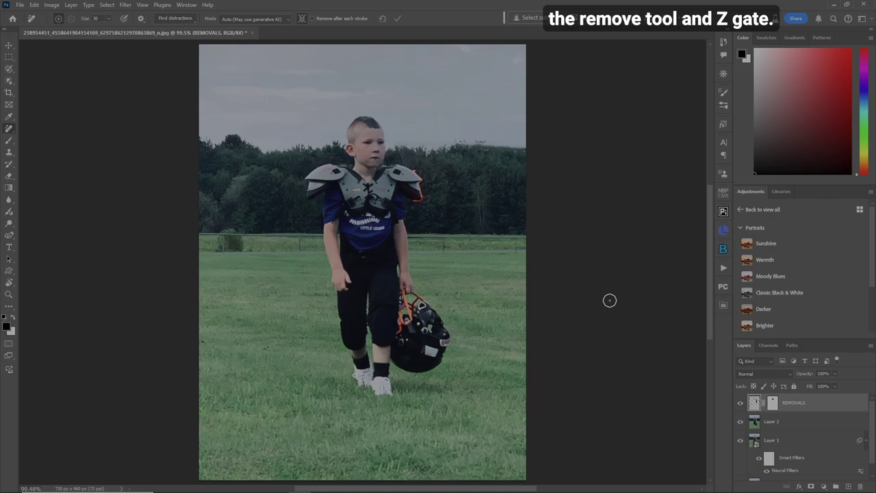
# Zoom into the treeline and brush away its dark specks with a smaller Remove brush.
pyautogui.press('z')
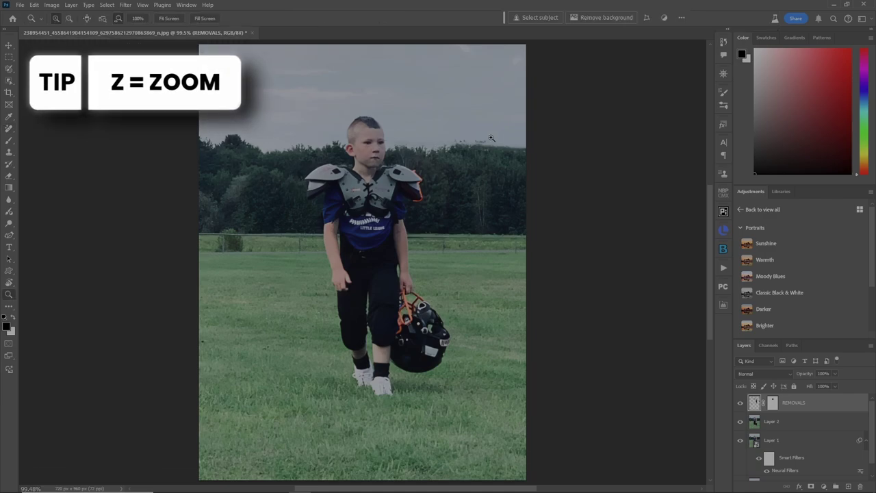
pyautogui.click(467, 149)
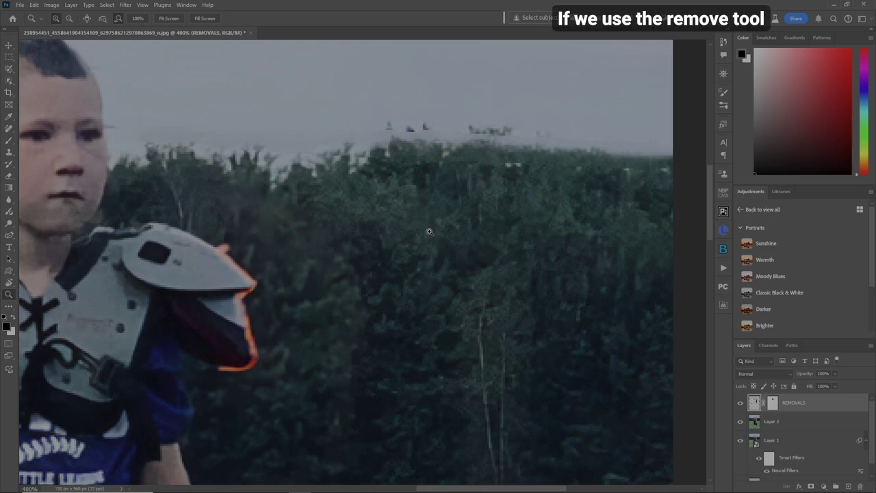
pyautogui.rightClick(9, 128)
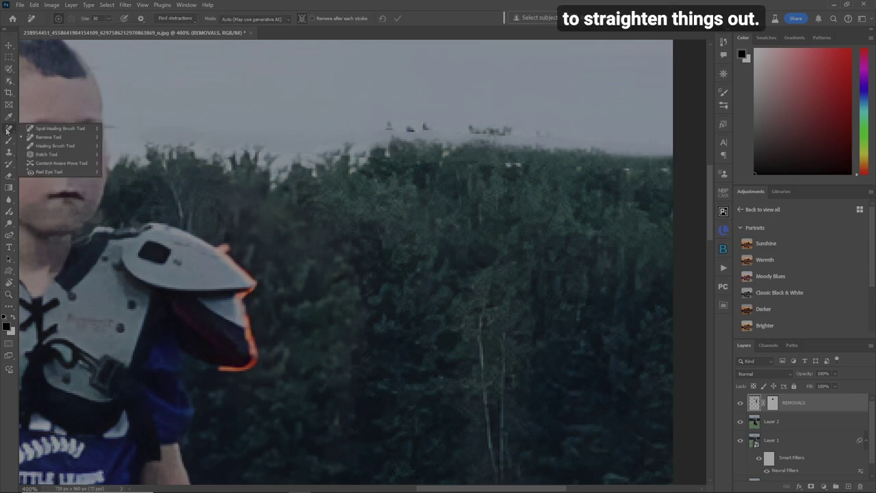
pyautogui.click(55, 139)
pyautogui.press('[')
pyautogui.press('[')
pyautogui.press('[')
pyautogui.press('[')
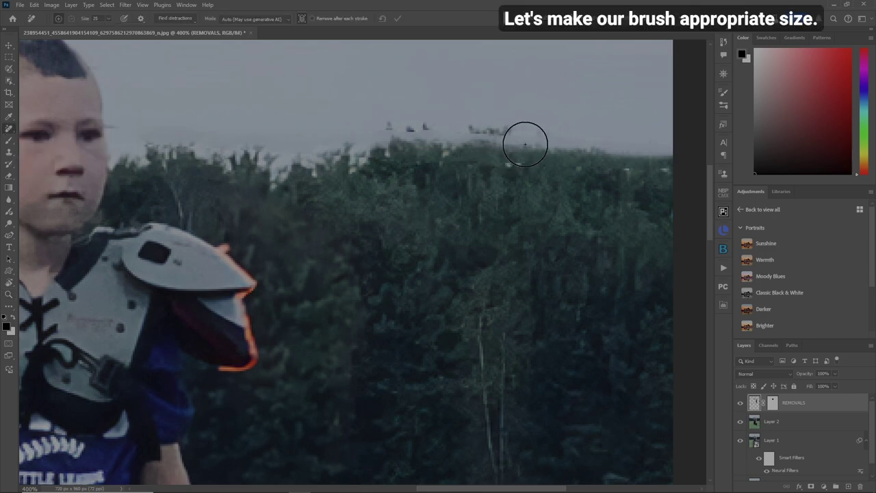
pyautogui.moveTo(602, 145)
pyautogui.mouseDown()
pyautogui.moveTo(398, 139)
pyautogui.moveTo(316, 150)
pyautogui.moveTo(141, 134)
pyautogui.mouseUp()
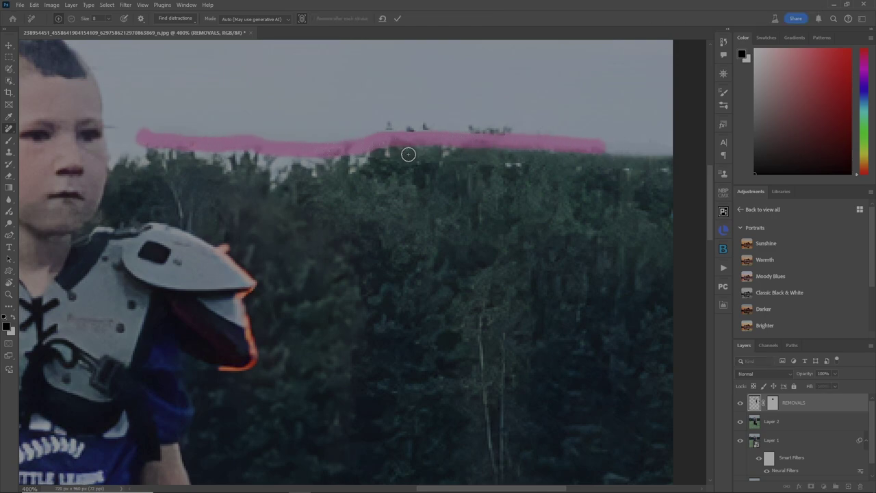
pyautogui.press('Return')
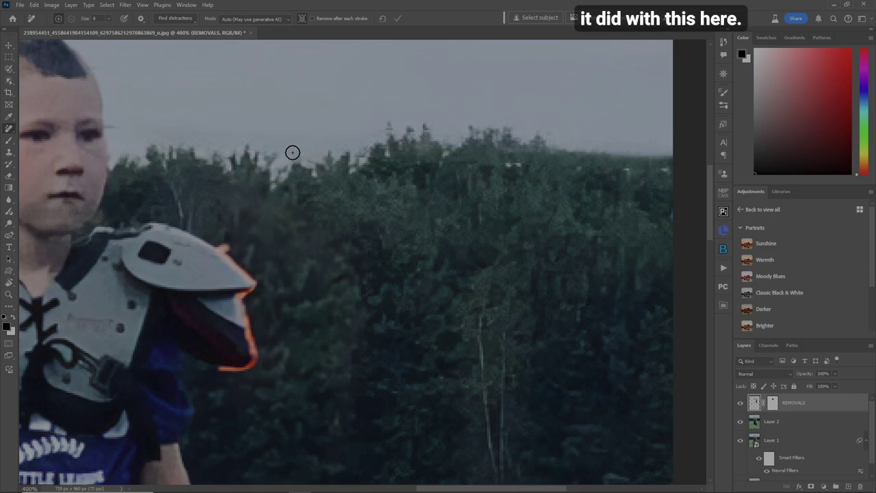
pyautogui.moveTo(358, 138)
pyautogui.mouseDown()
pyautogui.moveTo(332, 139)
pyautogui.moveTo(309, 156)
pyautogui.moveTo(276, 142)
pyautogui.moveTo(287, 153)
pyautogui.moveTo(244, 139)
pyautogui.moveTo(224, 148)
pyautogui.moveTo(134, 142)
pyautogui.mouseUp()
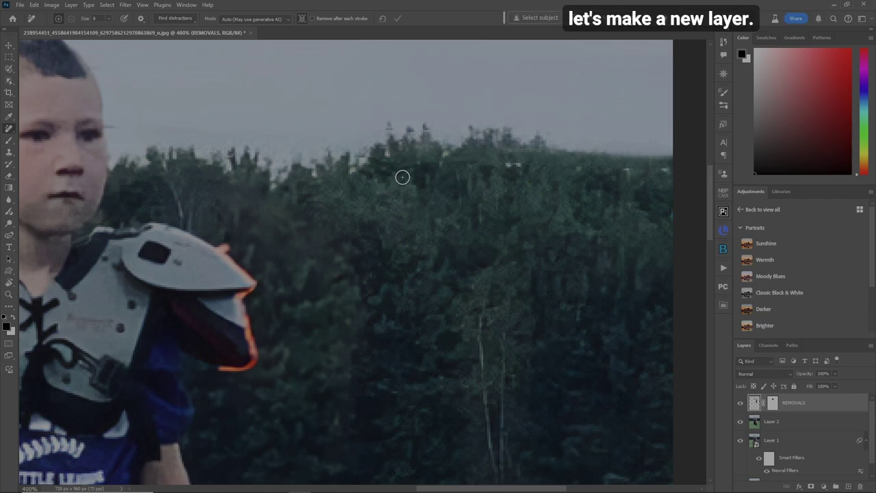
# Add a new empty layer named CLONE STAMP.
pyautogui.hotkey('ctrl', 'shift', 'n')
pyautogui.write('CL')
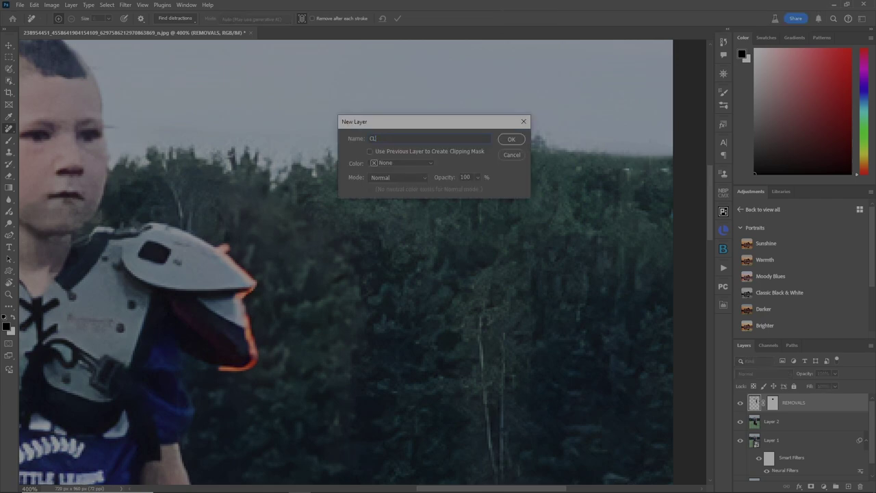
pyautogui.write('ONE STA')
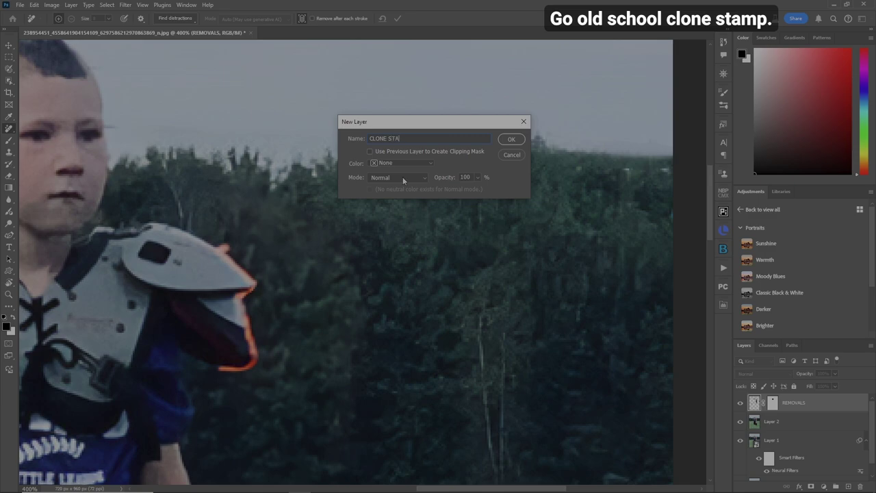
pyautogui.write('MP')
pyautogui.press('Return')
# Clone sampled sky over the ragged treeline top, first centre then right side.
pyautogui.scroll(5, 697, 209)
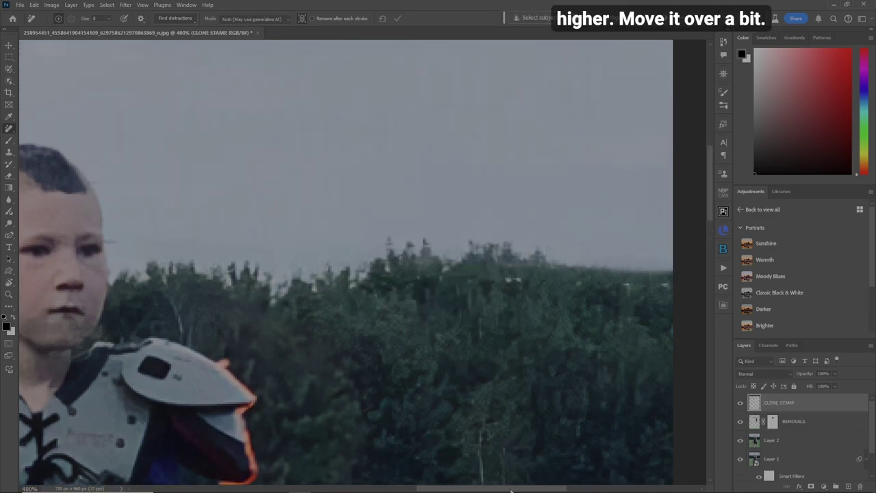
pyautogui.hscroll(-5, 509, 490)
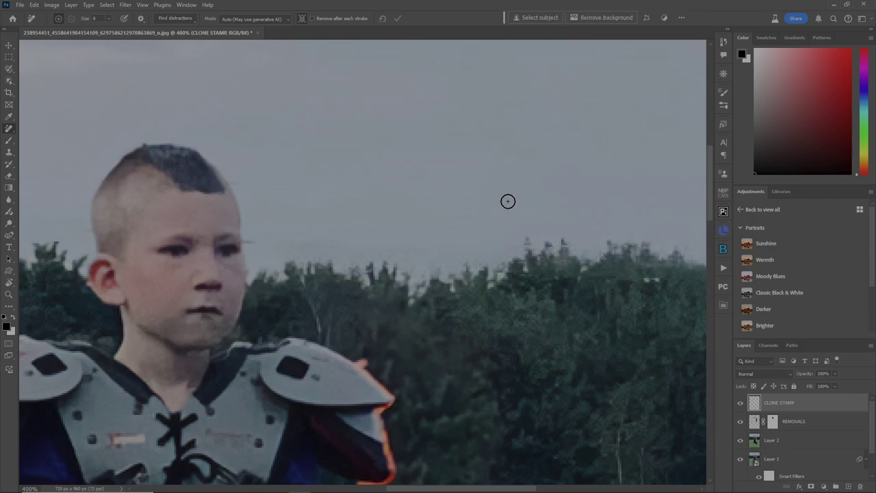
pyautogui.press('s')
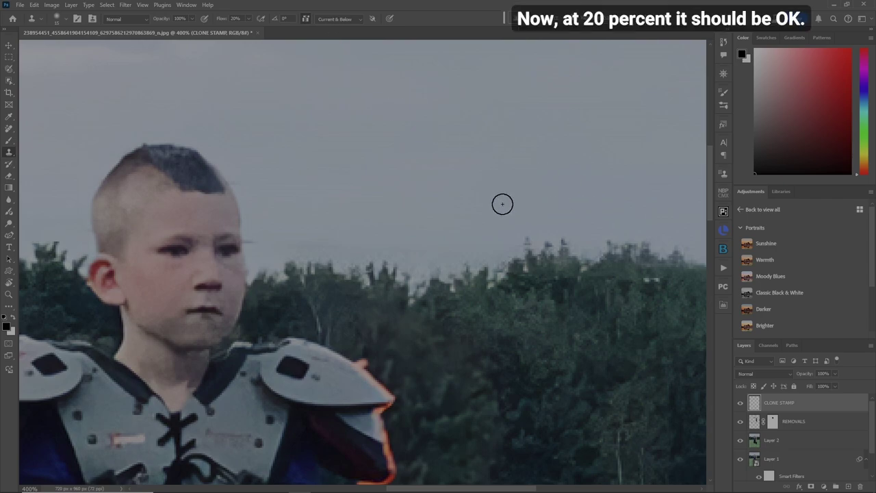
pyautogui.press(']')
pyautogui.press(']')
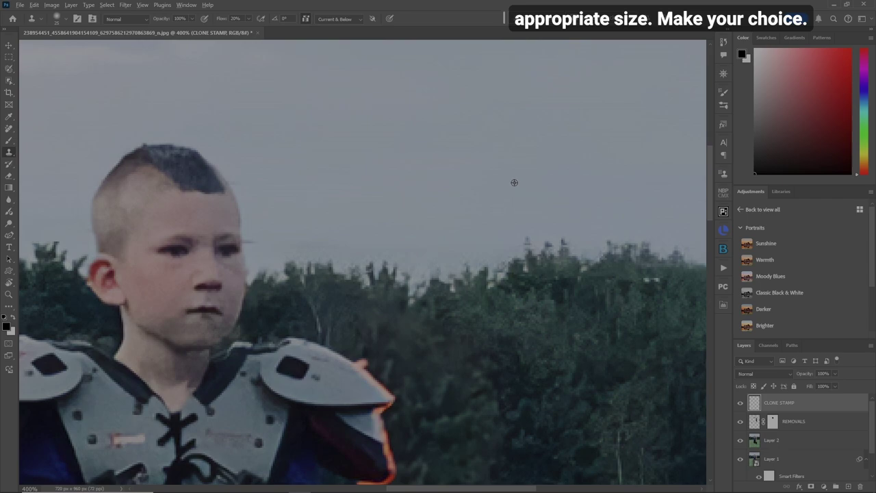
pyautogui.keyDown('alt'); pyautogui.click(501, 188); pyautogui.keyUp('alt')
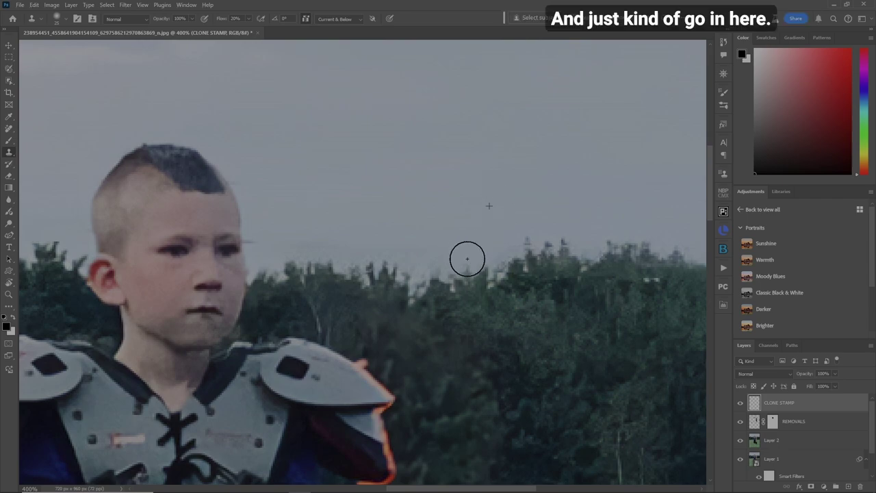
pyautogui.moveTo(456, 249)
pyautogui.mouseDown()
pyautogui.moveTo(418, 274)
pyautogui.moveTo(413, 240)
pyautogui.moveTo(404, 258)
pyautogui.moveTo(393, 235)
pyautogui.moveTo(376, 253)
pyautogui.moveTo(373, 233)
pyautogui.moveTo(351, 260)
pyautogui.moveTo(345, 238)
pyautogui.moveTo(336, 256)
pyautogui.moveTo(335, 242)
pyautogui.moveTo(312, 234)
pyautogui.moveTo(305, 247)
pyautogui.moveTo(294, 233)
pyautogui.moveTo(301, 252)
pyautogui.moveTo(510, 216)
pyautogui.moveTo(485, 250)
pyautogui.moveTo(564, 193)
pyautogui.moveTo(608, 230)
pyautogui.moveTo(580, 249)
pyautogui.moveTo(596, 222)
pyautogui.moveTo(670, 212)
pyautogui.mouseUp()
pyautogui.moveTo(418, 488); pyautogui.dragTo(499, 488)
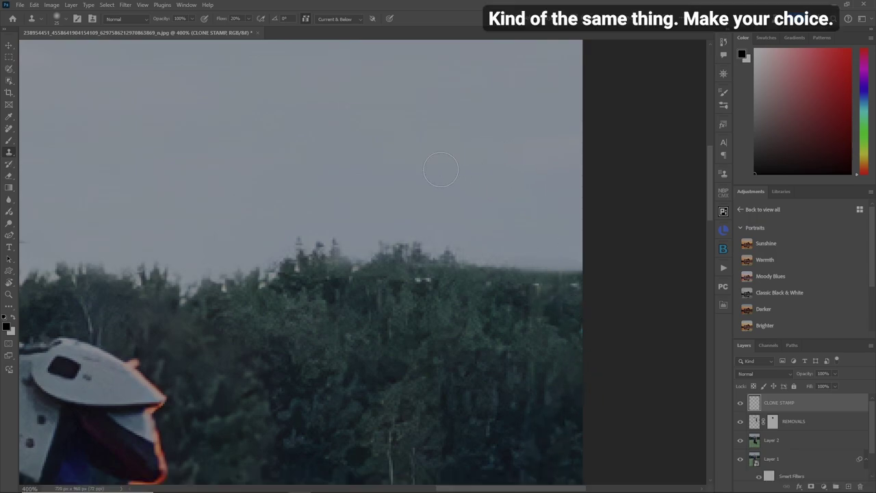
pyautogui.keyDown('alt'); pyautogui.click(232, 196); pyautogui.keyUp('alt')
pyautogui.moveTo(267, 249)
pyautogui.mouseDown()
pyautogui.moveTo(254, 252)
pyautogui.moveTo(351, 227)
pyautogui.mouseUp()
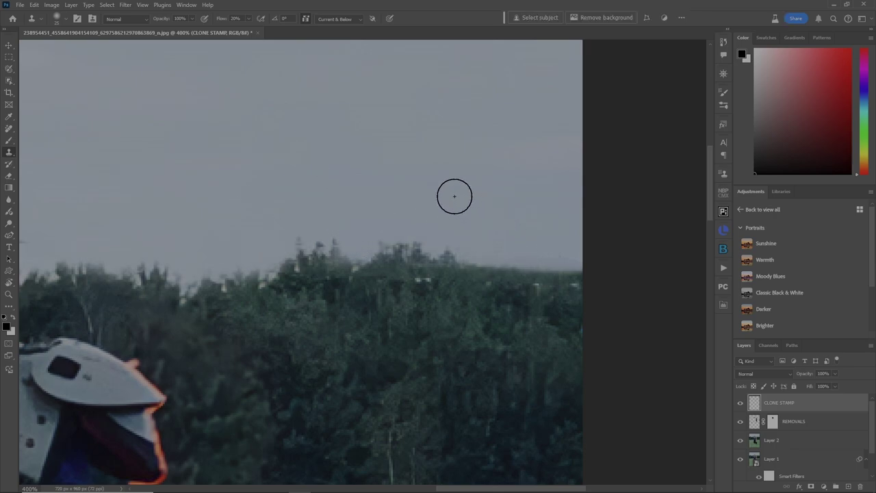
pyautogui.press('[')
pyautogui.press('[')
pyautogui.press('[')
pyautogui.press('[')
pyautogui.press('[')
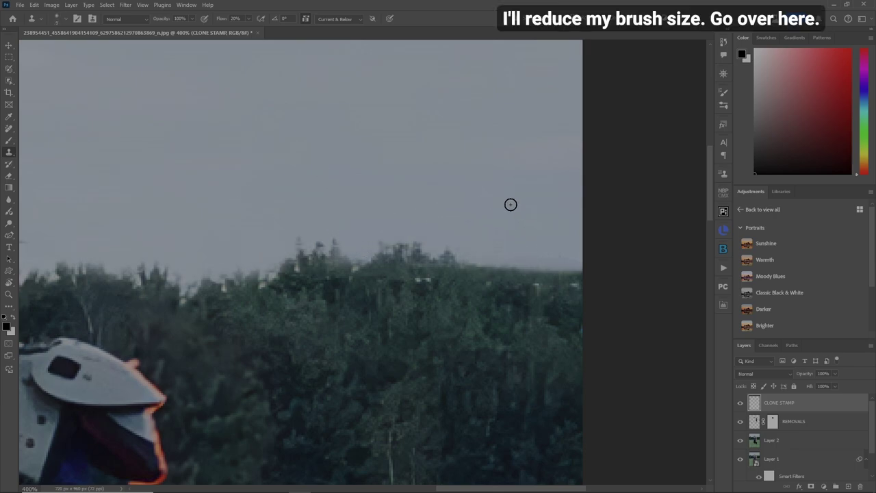
pyautogui.press('[')
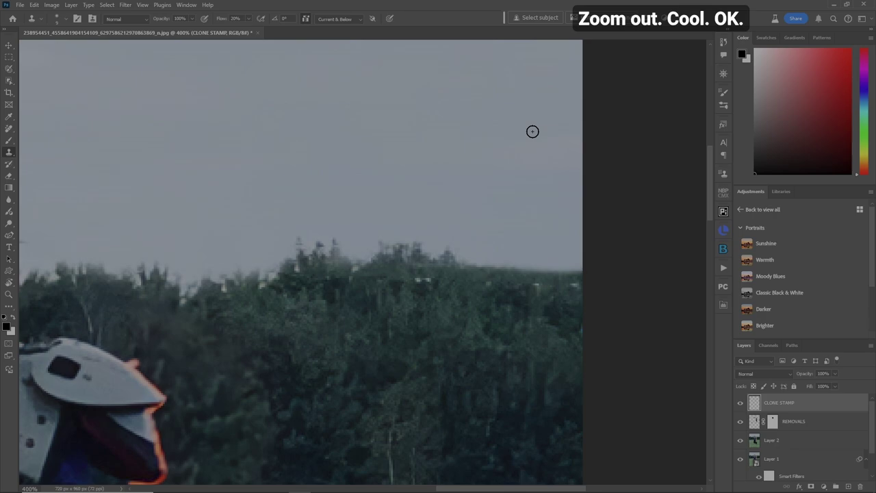
pyautogui.hotkey('ctrl', '0')
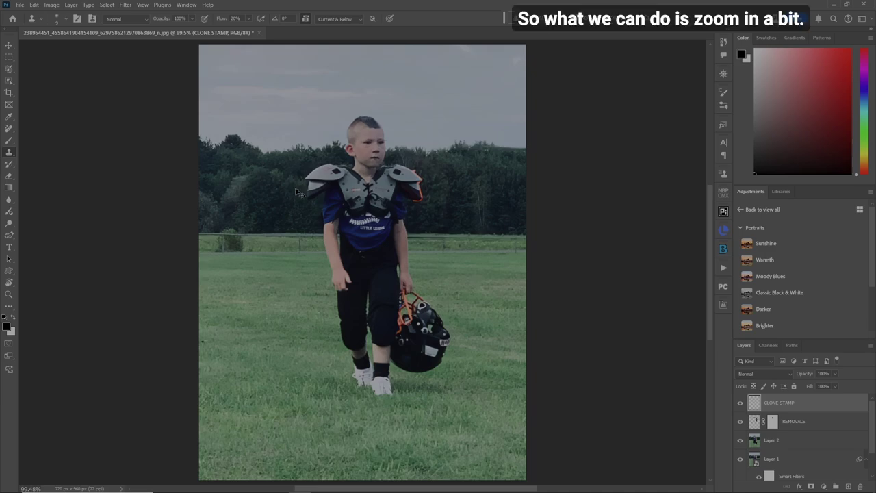
# Clone a tree top into the sky above the left treeline and patch the surrounding sky.
pyautogui.hotkey('ctrl', '+')
pyautogui.hotkey('ctrl', '+')
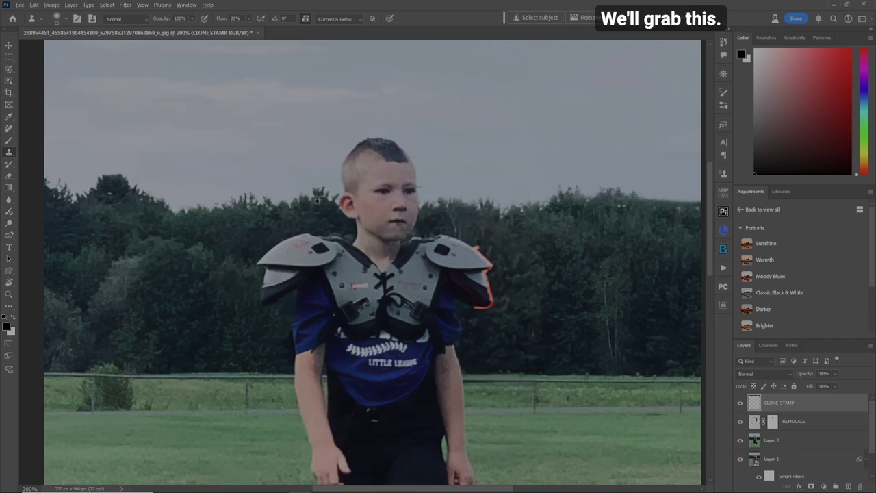
pyautogui.keyDown('alt'); pyautogui.click(317, 199); pyautogui.keyUp('alt')
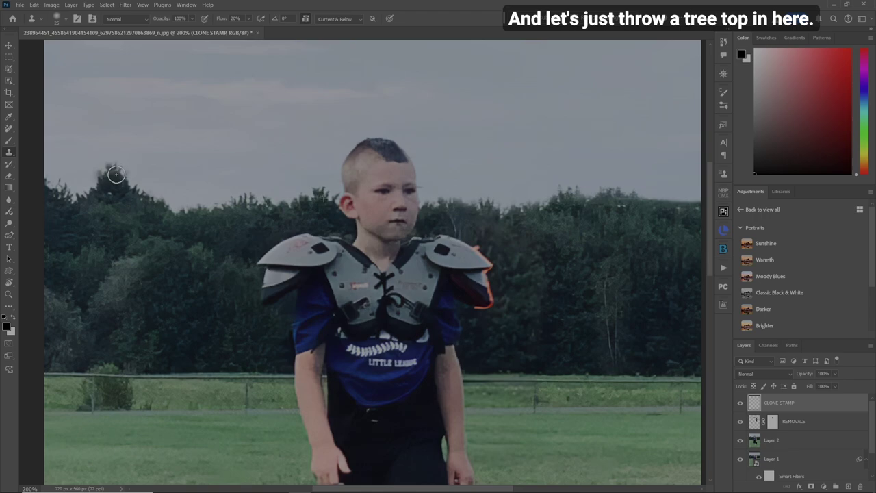
pyautogui.moveTo(115, 173)
pyautogui.mouseDown()
pyautogui.moveTo(103, 176)
pyautogui.moveTo(113, 176)
pyautogui.mouseUp()
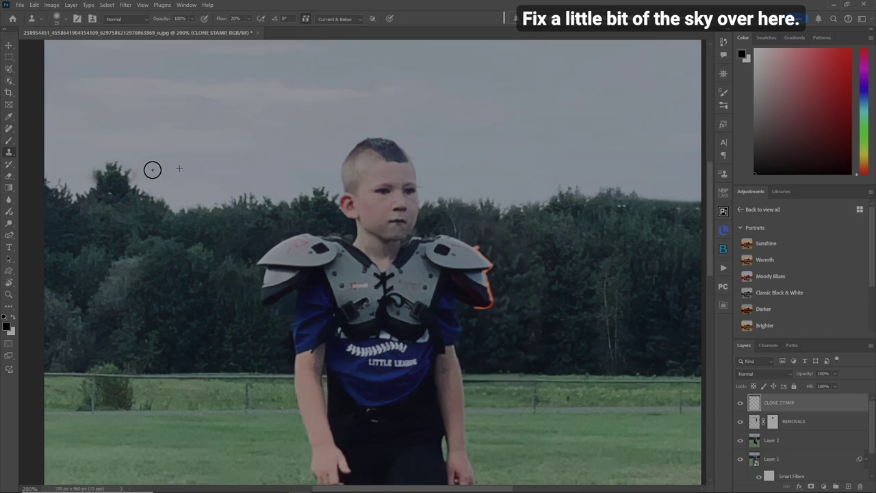
pyautogui.moveTo(152, 170)
pyautogui.mouseDown()
pyautogui.moveTo(136, 176)
pyautogui.moveTo(147, 172)
pyautogui.mouseUp()
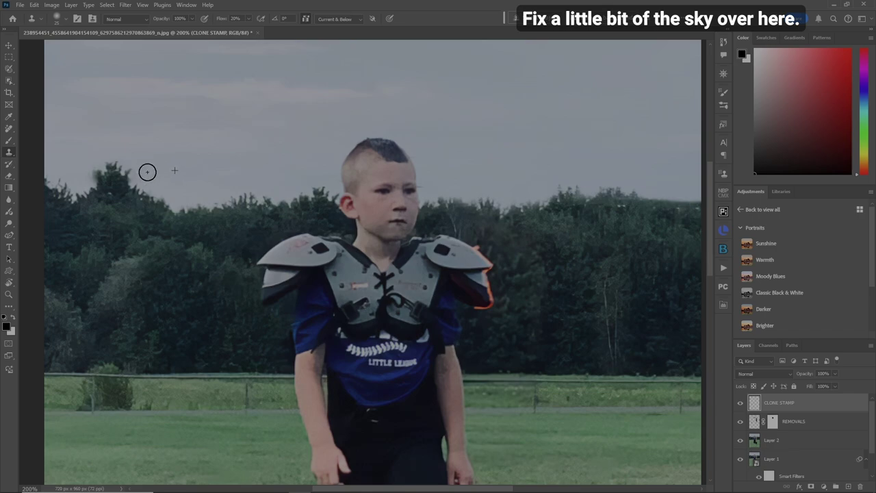
pyautogui.keyDown('alt'); pyautogui.click(65, 158); pyautogui.keyUp('alt')
pyautogui.moveTo(80, 162); pyautogui.dragTo(88, 176)
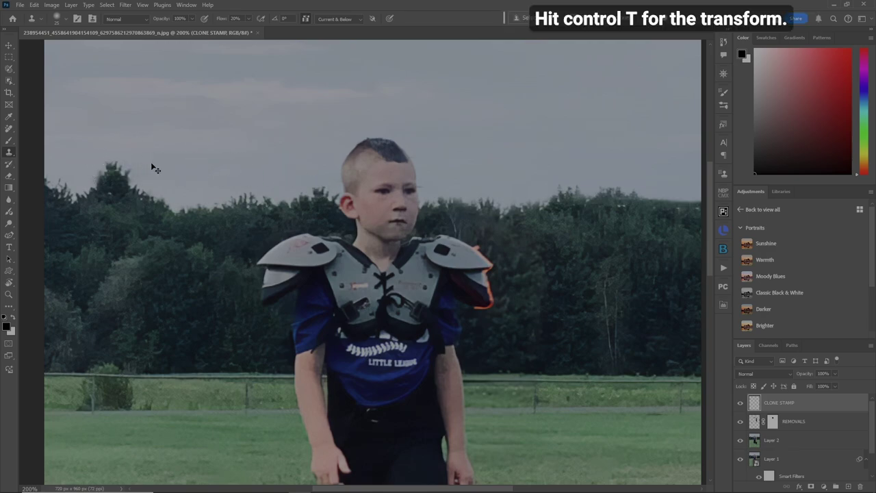
# Reshape the cloned left tree top with a Split Warp Crosswise warp and commit it.
pyautogui.hotkey('ctrl', 't')
pyautogui.rightClick(212, 168)
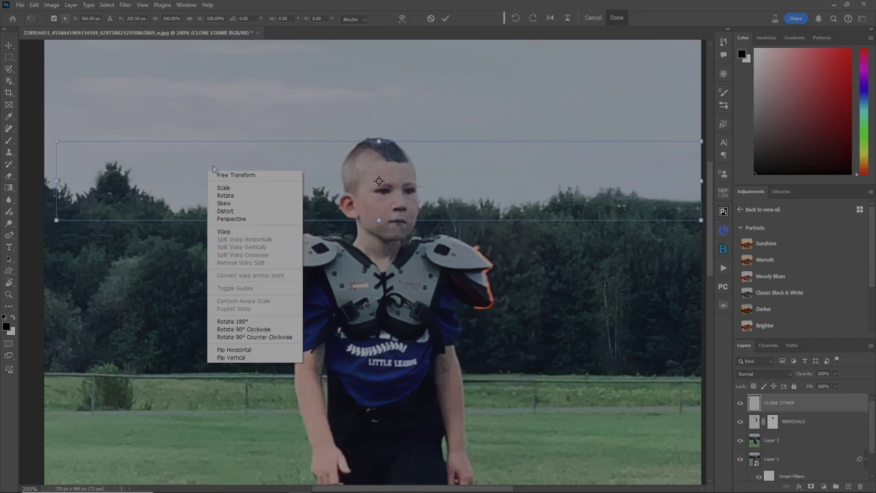
pyautogui.click(224, 231)
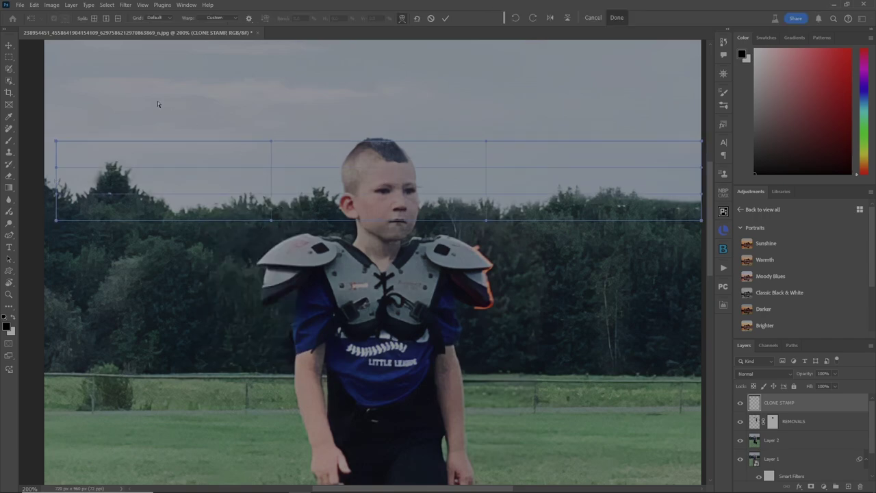
pyautogui.rightClick(207, 164)
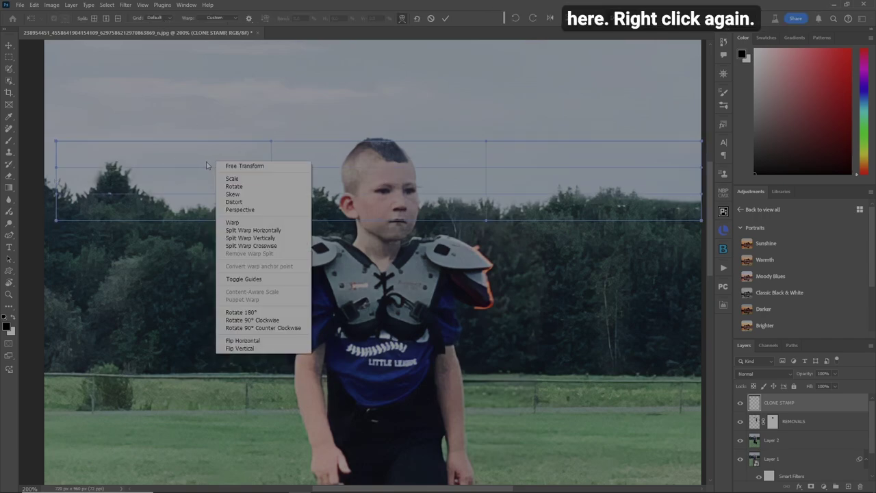
pyautogui.click(277, 248)
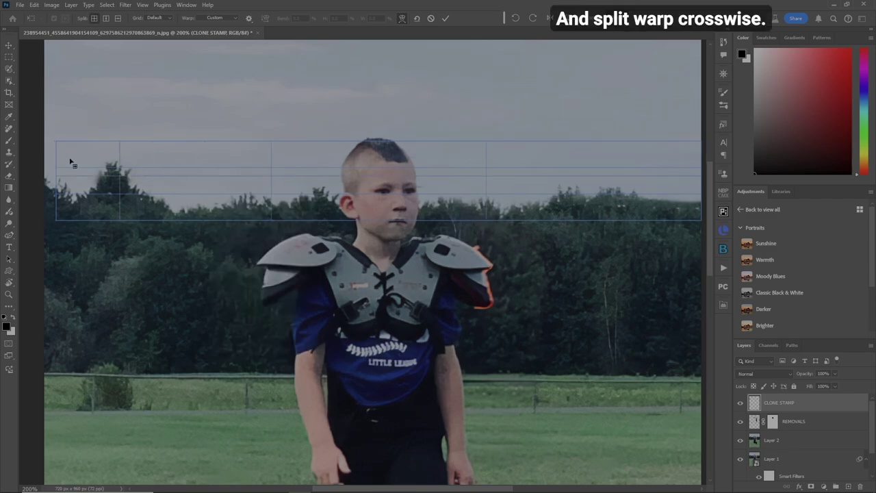
pyautogui.click(137, 184)
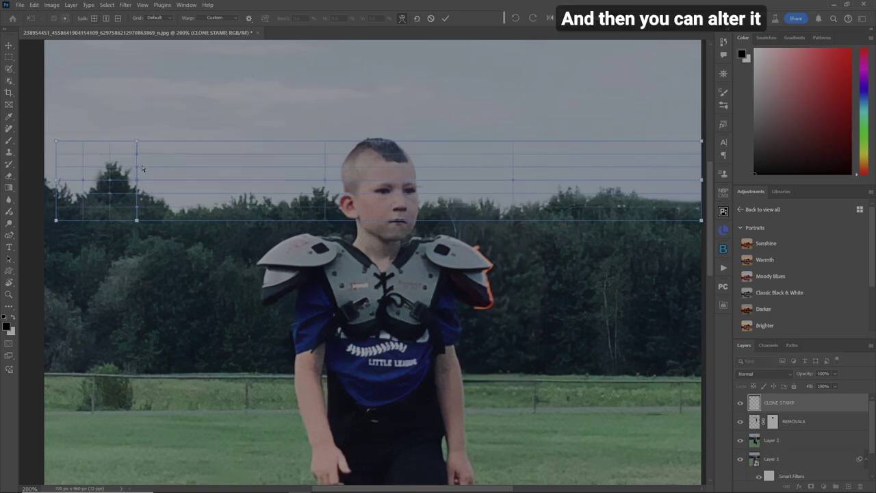
pyautogui.moveTo(137, 169); pyautogui.dragTo(95, 162)
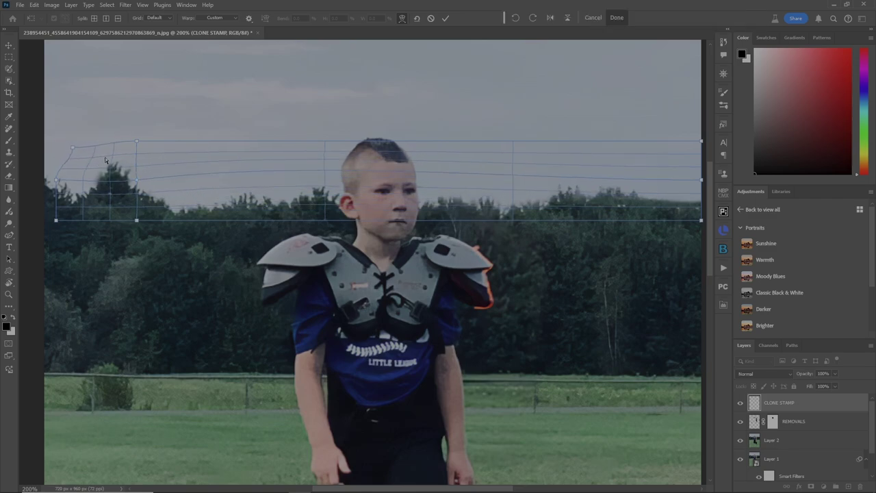
pyautogui.moveTo(137, 141); pyautogui.dragTo(133, 150)
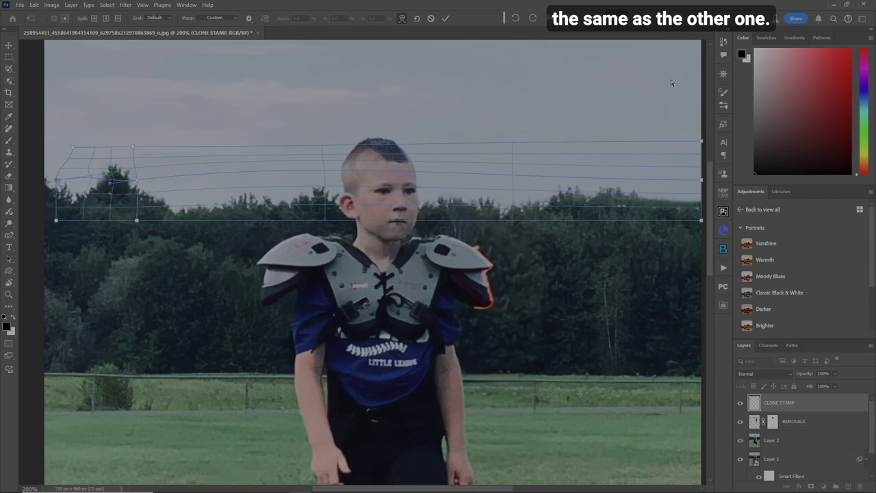
pyautogui.press('Return')
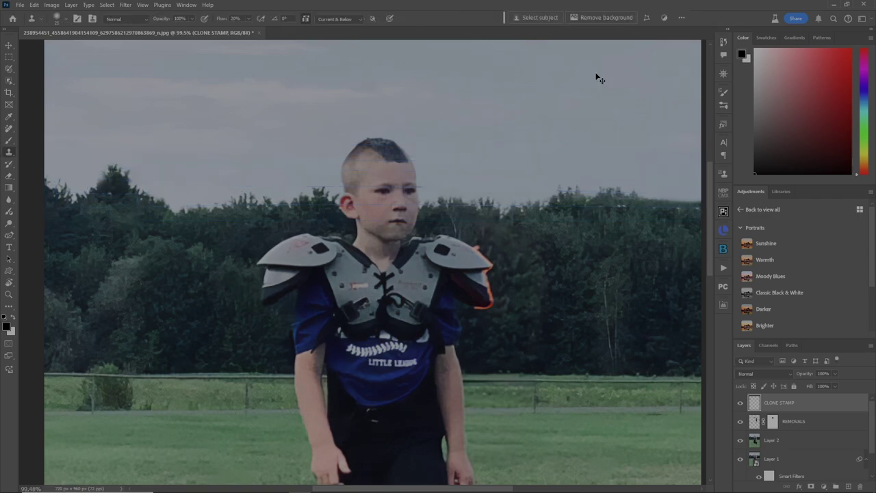
# Zoom in on the remnant beside the shoulder pad and shrink the Clone Stamp brush.
pyautogui.hotkey('ctrl', '0')
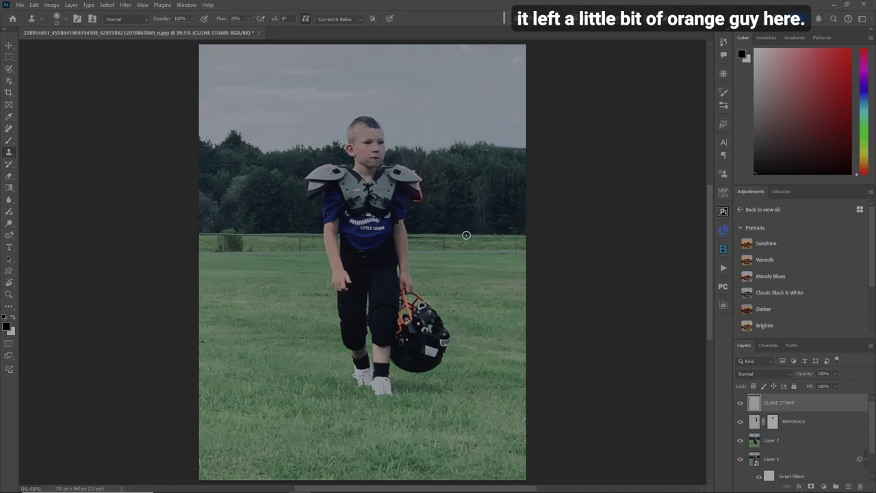
pyautogui.press('z')
pyautogui.moveTo(425, 192)
pyautogui.mouseDown()
pyautogui.moveTo(415, 192)
pyautogui.moveTo(451, 314)
pyautogui.moveTo(460, 288)
pyautogui.moveTo(389, 161)
pyautogui.moveTo(424, 200)
pyautogui.moveTo(380, 184)
pyautogui.mouseUp()
pyautogui.press('r')
pyautogui.press('s')
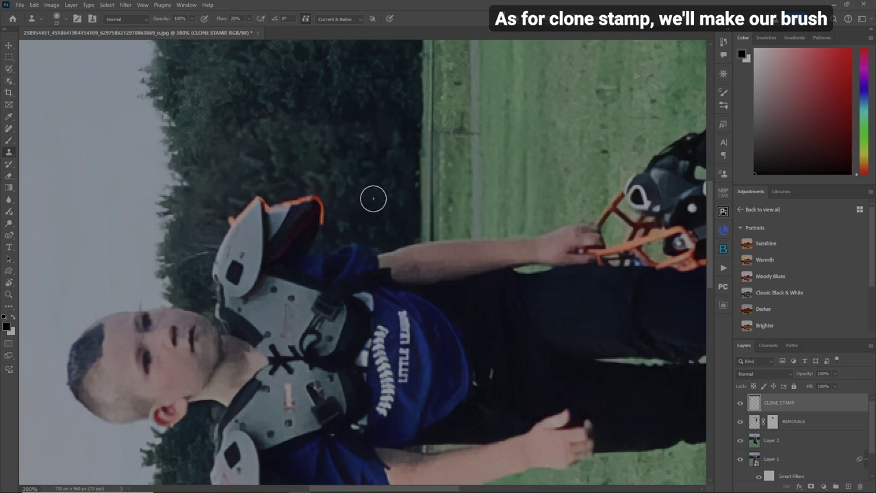
pyautogui.press('[')
pyautogui.press('[')
pyautogui.press('[')
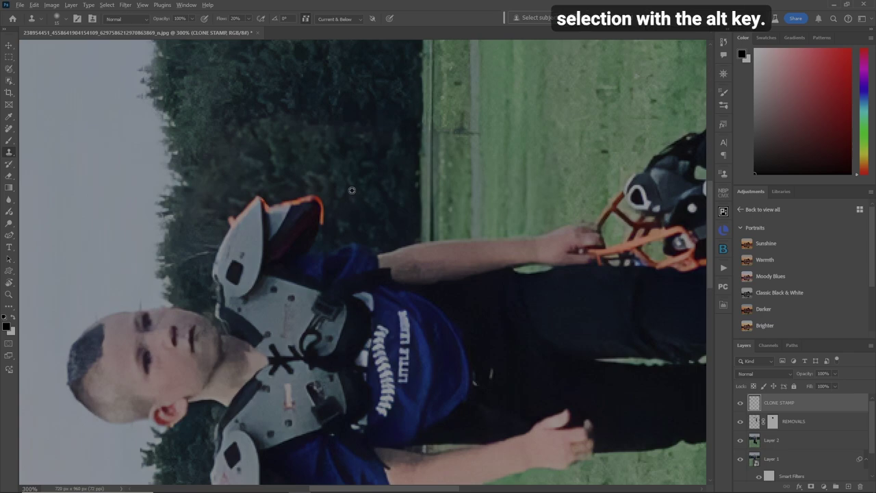
# Clone over the leftover fringe along the shoulder pad, then reset the view rotation.
pyautogui.keyDown('alt'); pyautogui.click(352, 190); pyautogui.keyUp('alt')
pyautogui.moveTo(328, 205)
pyautogui.mouseDown()
pyautogui.moveTo(324, 219)
pyautogui.moveTo(319, 192)
pyautogui.moveTo(307, 193)
pyautogui.moveTo(324, 206)
pyautogui.moveTo(267, 203)
pyautogui.mouseUp()
pyautogui.keyDown('alt'); pyautogui.click(210, 196); pyautogui.keyUp('alt')
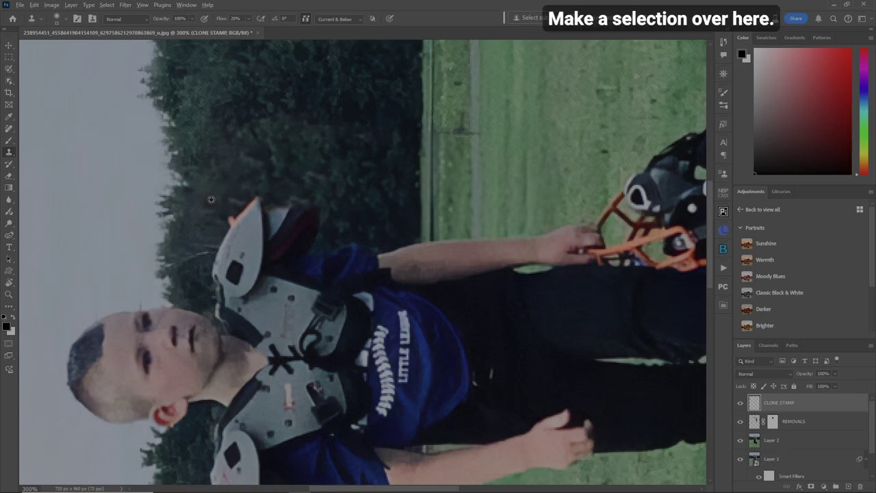
pyautogui.moveTo(219, 219)
pyautogui.mouseDown()
pyautogui.moveTo(229, 210)
pyautogui.moveTo(217, 221)
pyautogui.mouseUp()
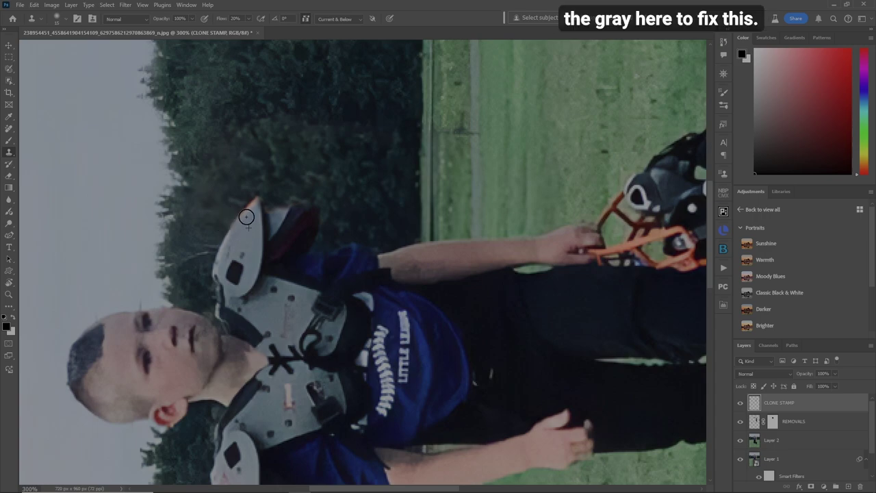
pyautogui.keyDown('alt'); pyautogui.click(249, 210); pyautogui.keyUp('alt')
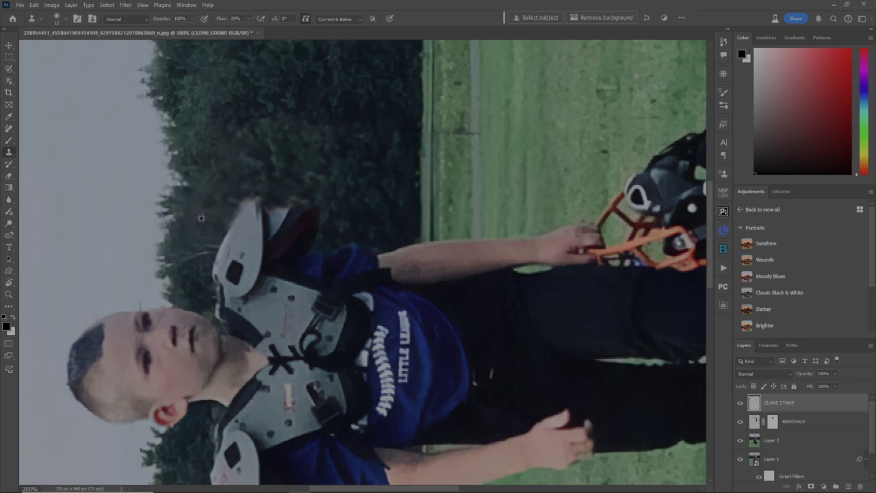
pyautogui.moveTo(201, 218)
pyautogui.mouseDown()
pyautogui.moveTo(243, 194)
pyautogui.moveTo(215, 226)
pyautogui.moveTo(236, 197)
pyautogui.moveTo(222, 222)
pyautogui.moveTo(252, 187)
pyautogui.moveTo(228, 210)
pyautogui.moveTo(283, 201)
pyautogui.moveTo(276, 184)
pyautogui.moveTo(259, 199)
pyautogui.mouseUp()
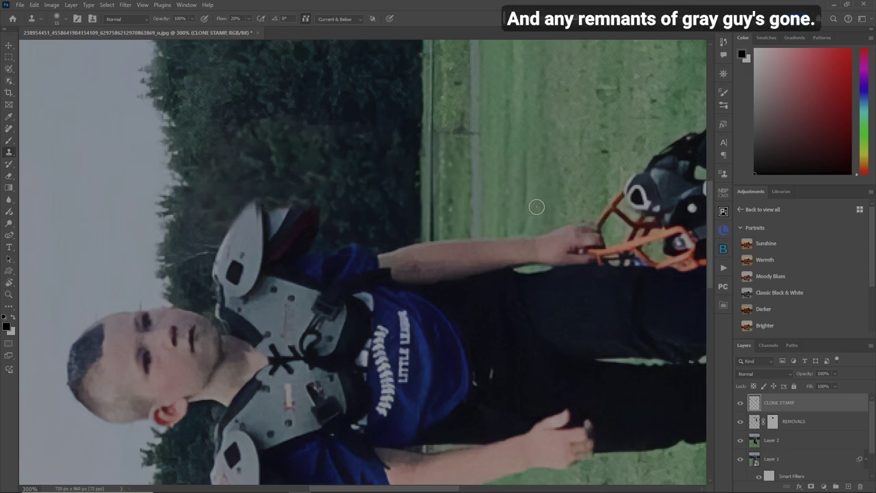
pyautogui.press('r')
pyautogui.press('Escape')
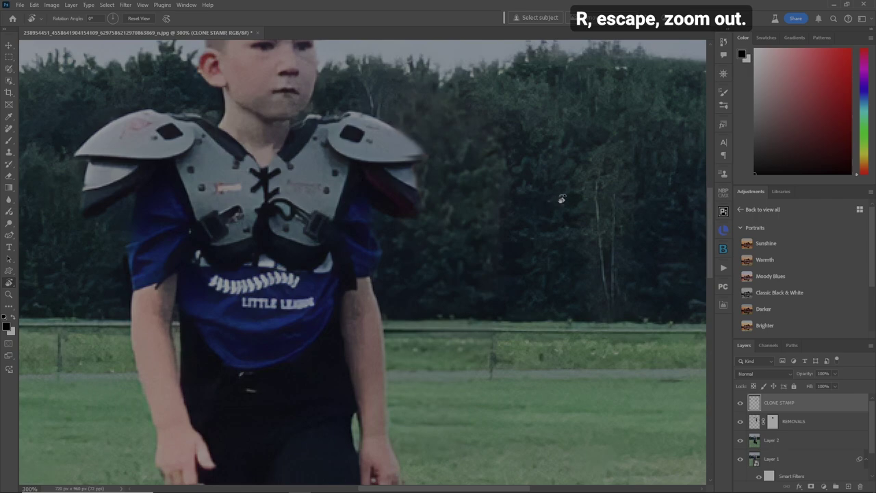
# Group the REMOVALS and CLONE STAMP layers into a group named REPAIRS.
pyautogui.hotkey('ctrl', '0')
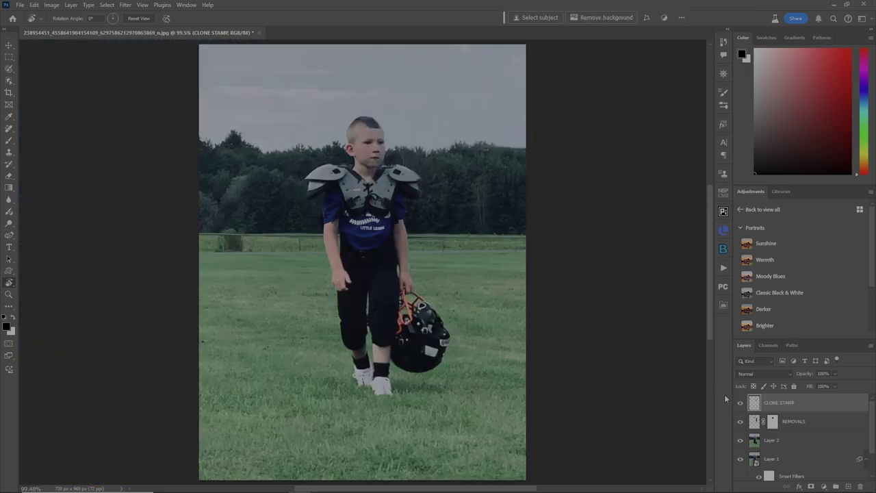
pyautogui.keyDown('shift'); pyautogui.click(826, 422); pyautogui.keyUp('shift')
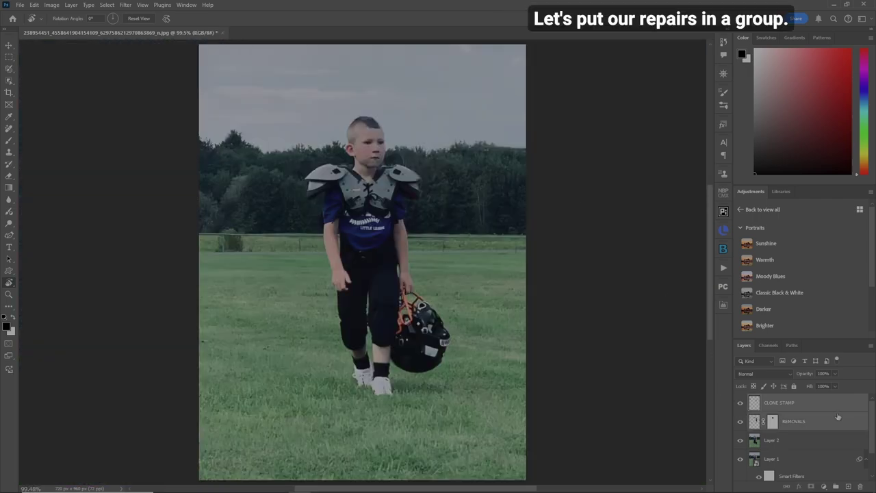
pyautogui.hotkey('alt', 'l')
pyautogui.press('Right')
pyautogui.press('Down')
pyautogui.press('Down')
pyautogui.press('Down')
pyautogui.press('Return')
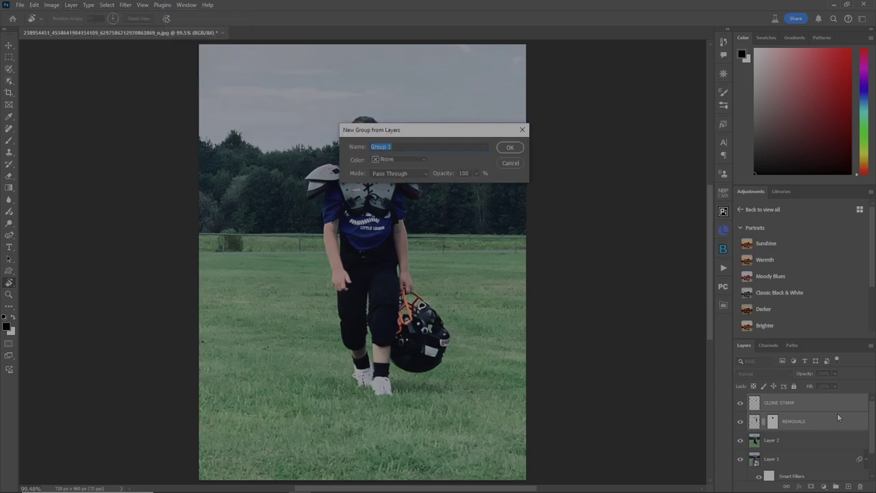
pyautogui.write('REPAIRS')
pyautogui.press('Return')
# Toggle the REPAIRS group's visibility to compare before and after.
pyautogui.click(740, 400)
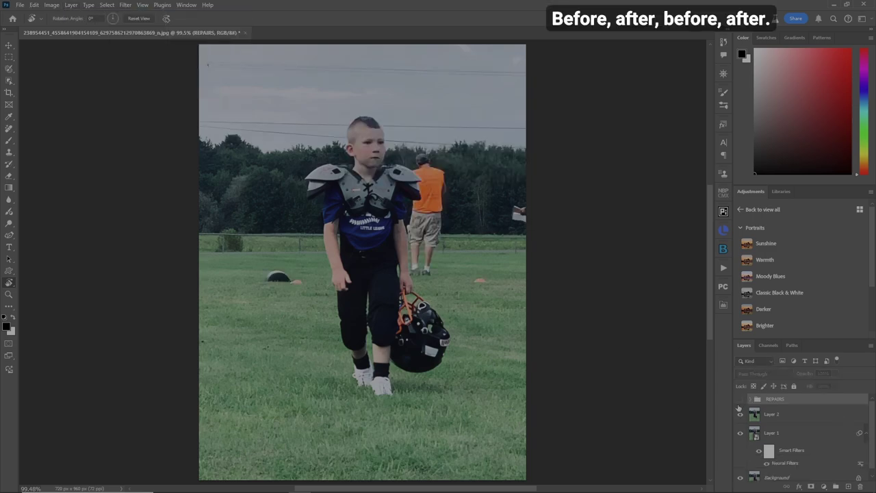
pyautogui.click(740, 404)
pyautogui.click(741, 404)
pyautogui.click(739, 405)
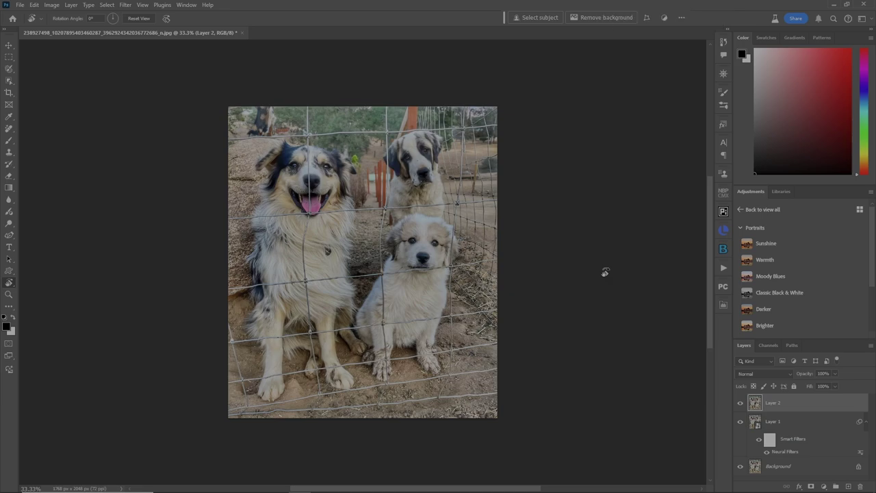
# Create a new empty layer named REMOVALS on the dog photo.
pyautogui.hotkey('ctrl', 'shift', 'n')
pyautogui.write('REMOVALS')
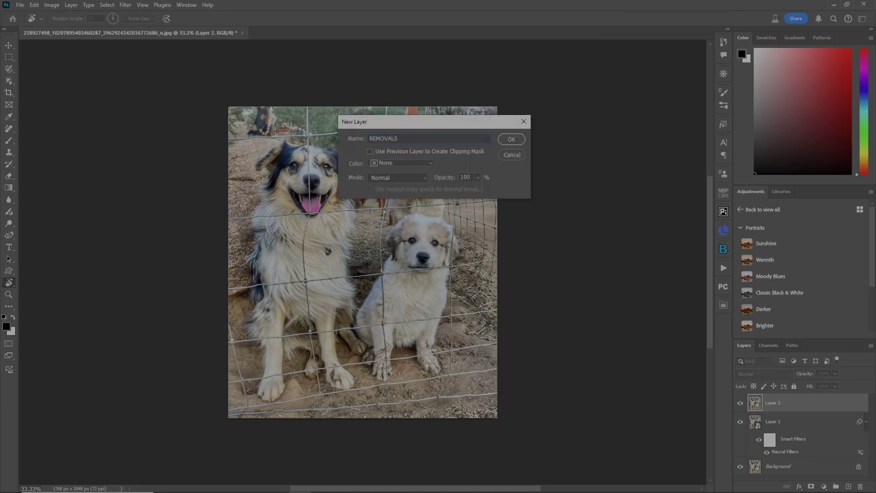
pyautogui.press('Return')
# Remove the fence wires in front of the dogs with Find distractions > Wires and cables.
pyautogui.click(9, 129)
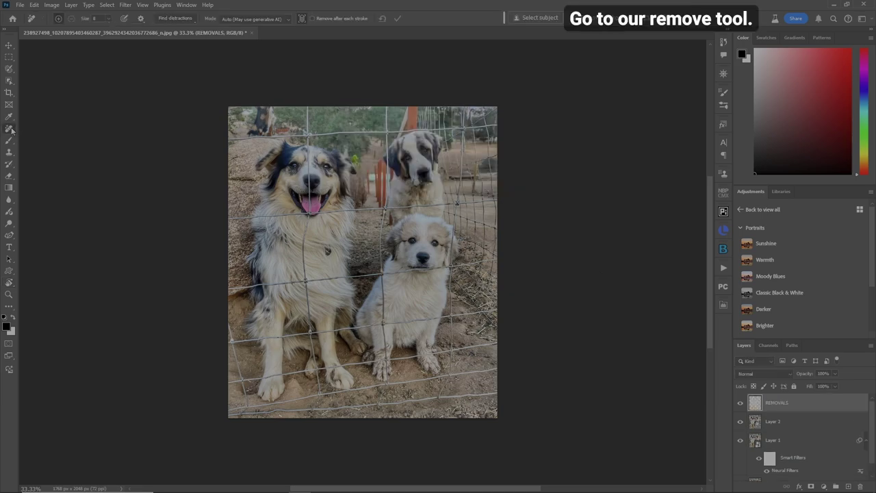
pyautogui.click(43, 138)
pyautogui.click(194, 24)
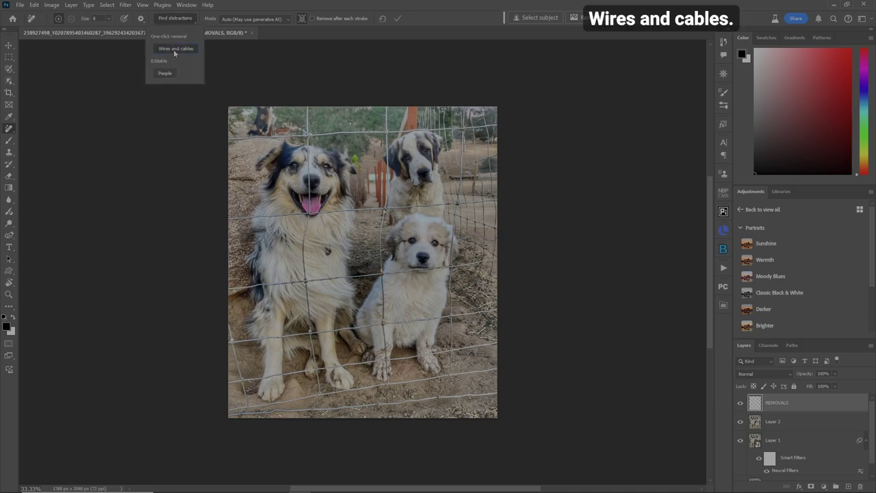
pyautogui.click(174, 49)
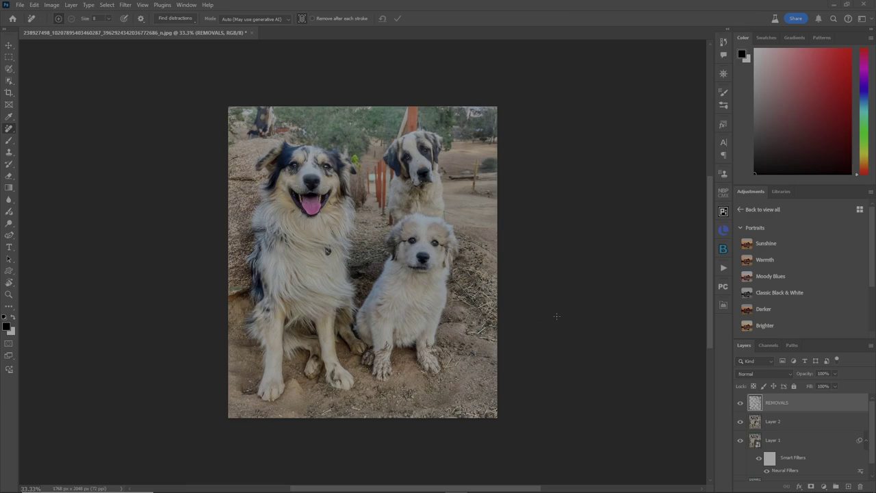
pyautogui.hotkey('ctrl', '=')
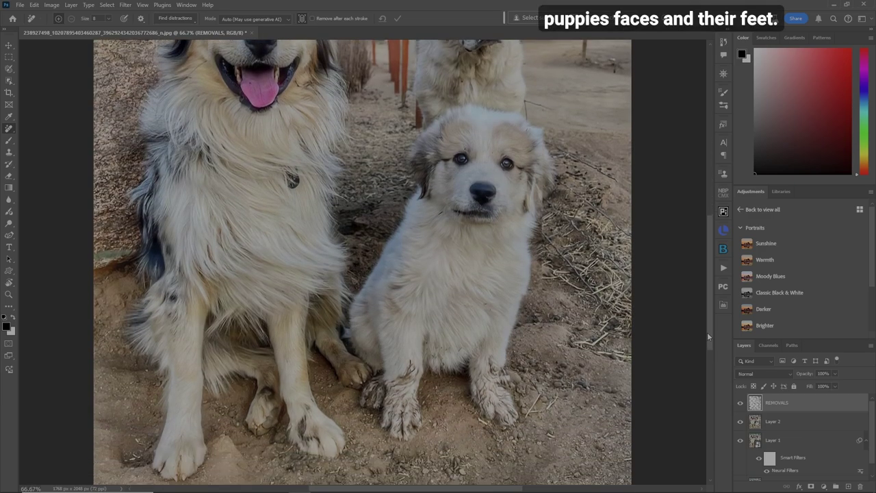
pyautogui.moveTo(707, 332); pyautogui.dragTo(700, 304)
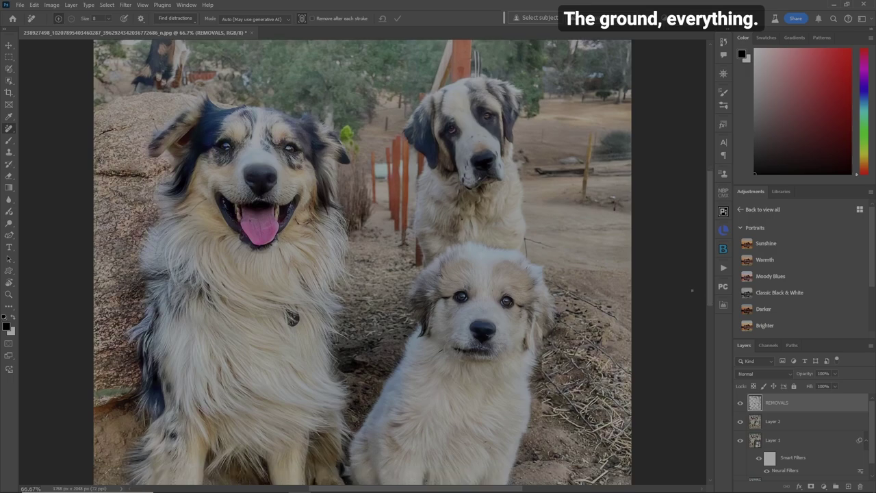
pyautogui.click(739, 403)
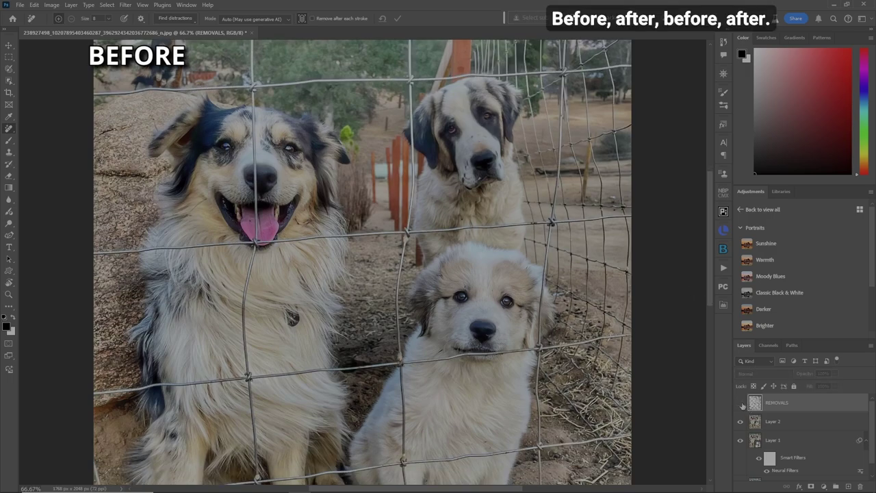
pyautogui.click(740, 403)
pyautogui.click(739, 407)
pyautogui.click(740, 404)
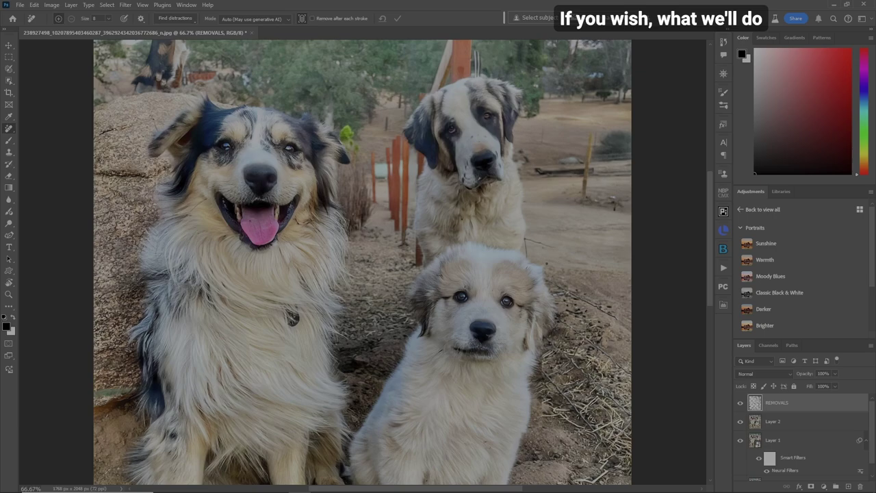
pyautogui.press('r')
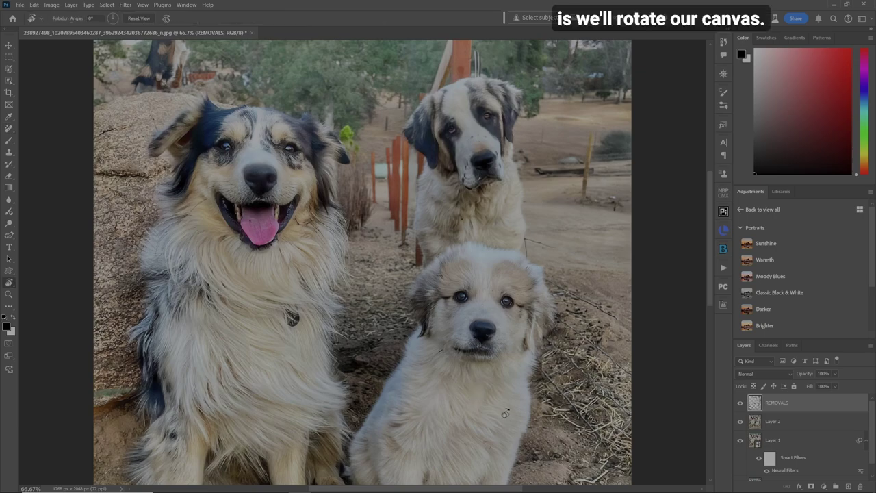
# Rotate the view and draw straight Remove strokes over the four diagonal fence streaks.
pyautogui.moveTo(505, 412)
pyautogui.mouseDown()
pyautogui.moveTo(529, 364)
pyautogui.moveTo(540, 283)
pyautogui.moveTo(525, 223)
pyautogui.moveTo(507, 195)
pyautogui.moveTo(616, 213)
pyautogui.mouseUp()
pyautogui.hotkey('ctrl', '+')
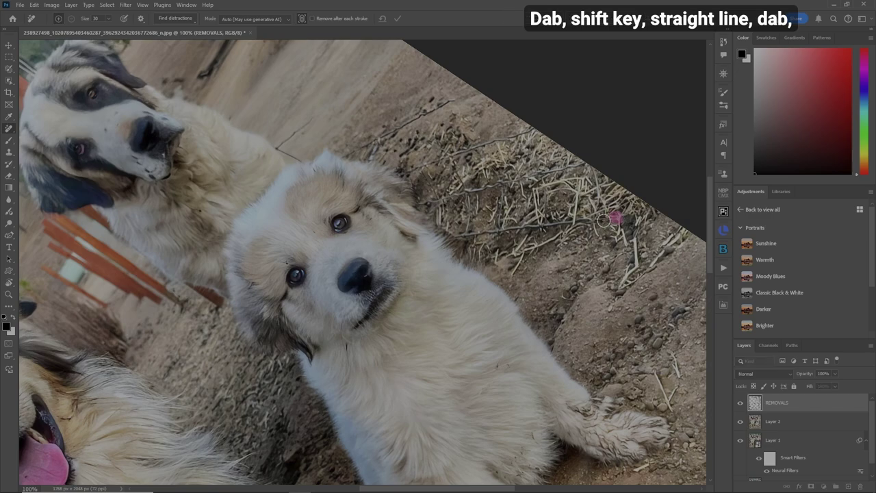
pyautogui.keyDown('shift'); pyautogui.click(450, 236); pyautogui.keyUp('shift')
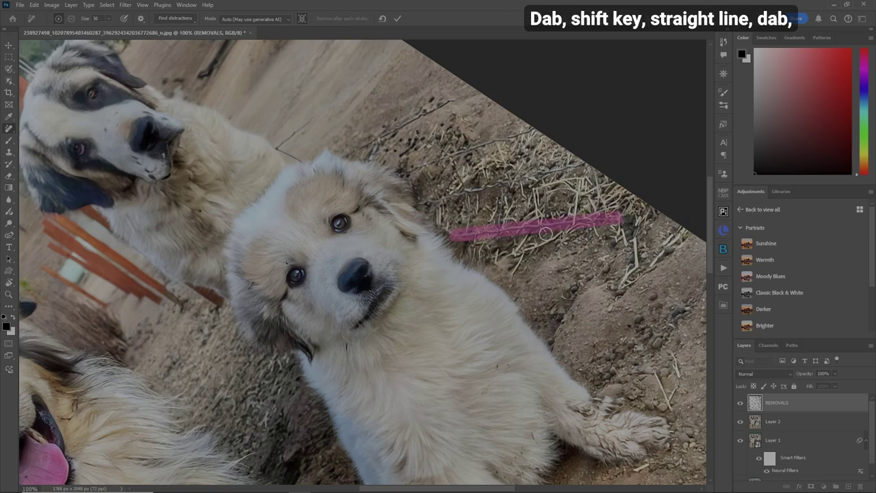
pyautogui.click(582, 164)
pyautogui.keyDown('shift'); pyautogui.click(424, 200); pyautogui.keyUp('shift')
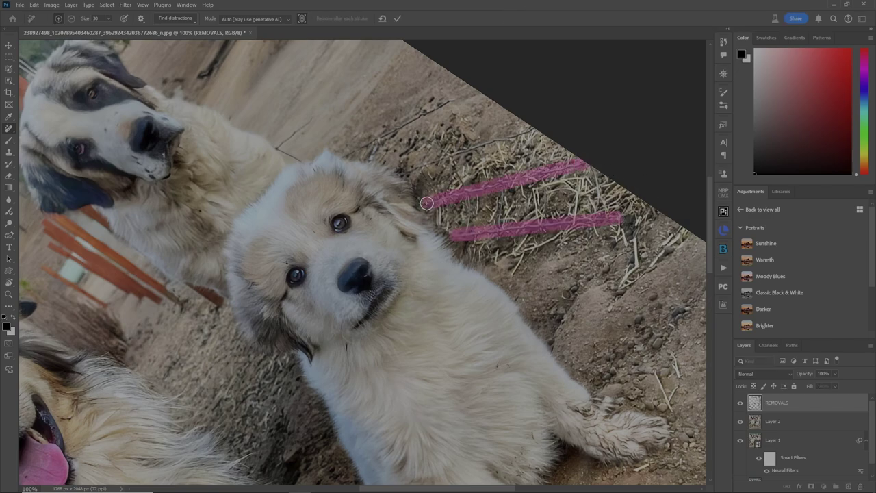
pyautogui.click(531, 131)
pyautogui.keyDown('shift'); pyautogui.click(410, 170); pyautogui.keyUp('shift')
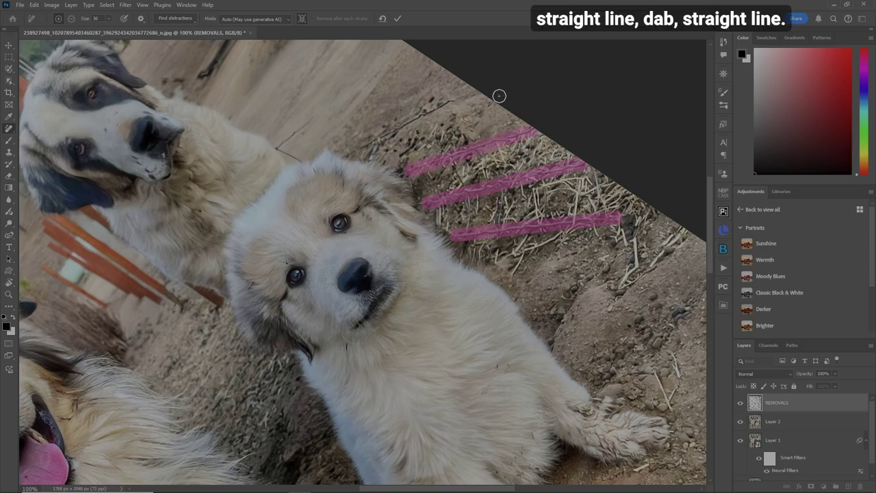
pyautogui.click(448, 102)
pyautogui.keyDown('shift'); pyautogui.click(345, 152); pyautogui.keyUp('shift')
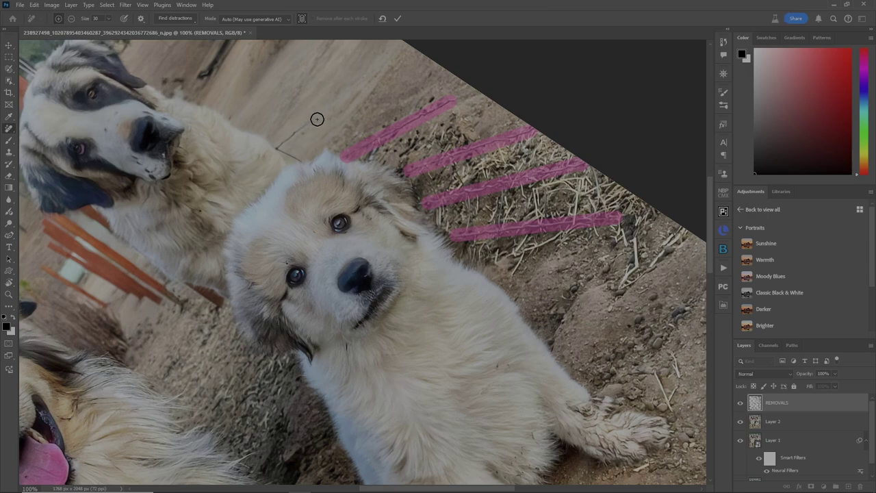
# Brush over the short mark above the puppy's head and the remaining gap, then apply the removal.
pyautogui.moveTo(316, 119)
pyautogui.mouseDown()
pyautogui.moveTo(290, 130)
pyautogui.moveTo(279, 145)
pyautogui.moveTo(305, 150)
pyautogui.mouseUp()
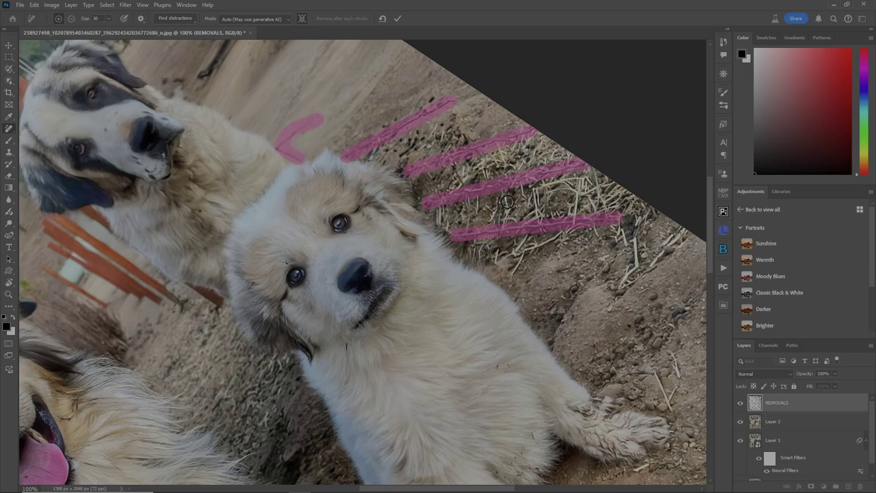
pyautogui.moveTo(454, 168)
pyautogui.mouseDown()
pyautogui.moveTo(458, 183)
pyautogui.moveTo(436, 189)
pyautogui.mouseUp()
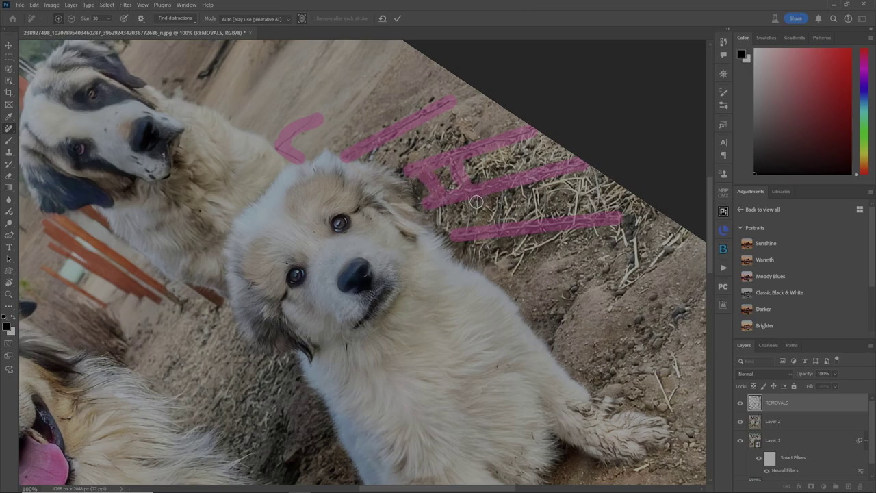
pyautogui.press('Return')
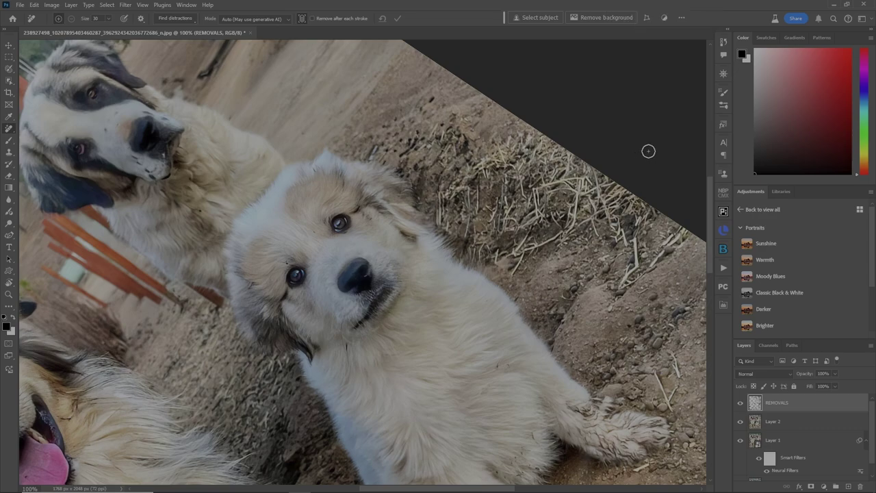
# Reset the view rotation to upright and fit the whole photo on screen.
pyautogui.press('r')
pyautogui.press('Escape')
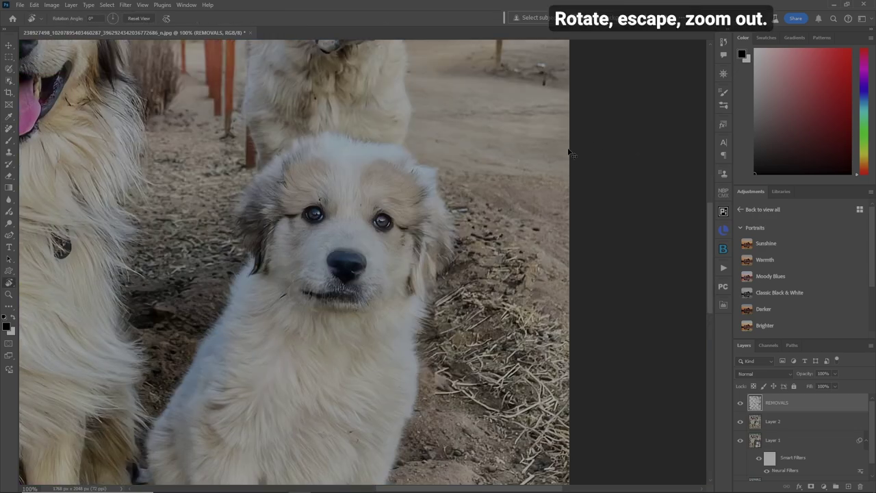
pyautogui.hotkey('ctrl', '0')
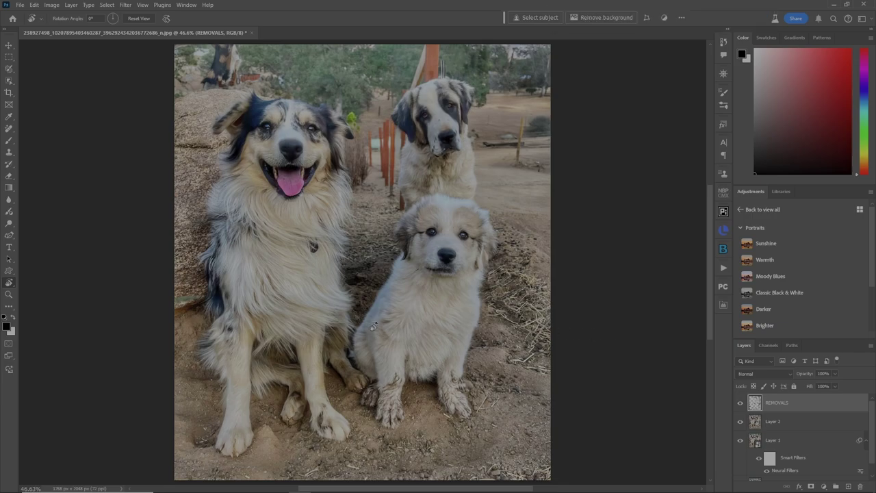
# Zoom in on the left dog's chest and add a new empty layer named 'CLONE STAMP'.
pyautogui.press('z')
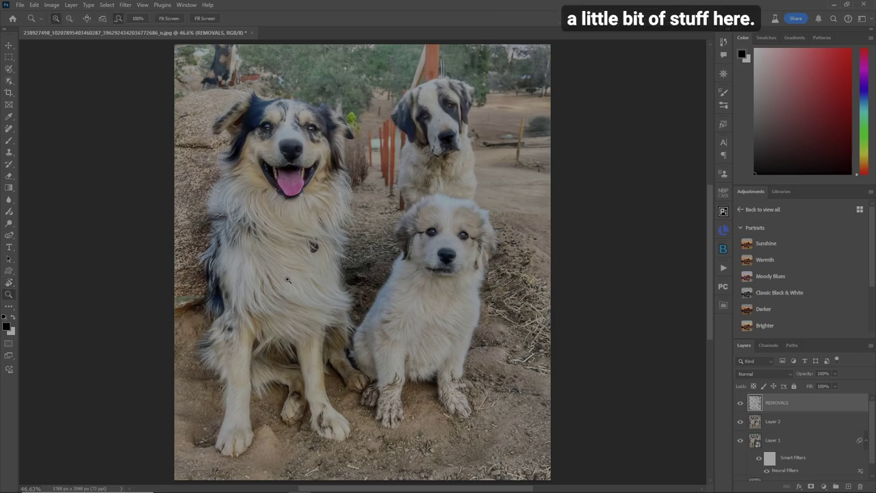
pyautogui.click(281, 282)
pyautogui.click(286, 283)
pyautogui.click(287, 283)
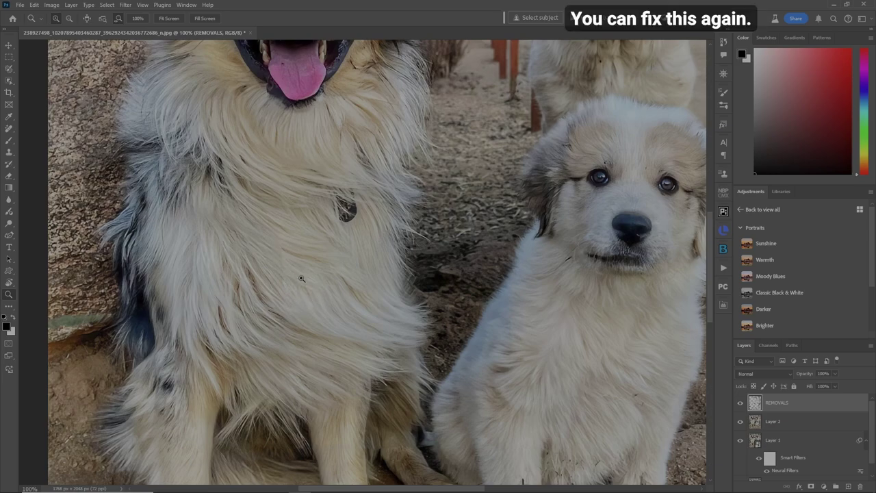
pyautogui.hotkey('ctrl', 'shift', 'n')
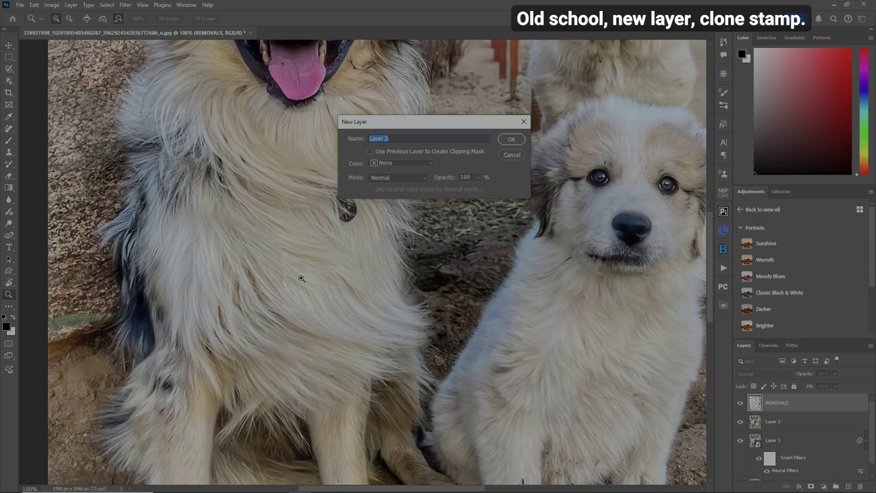
pyautogui.write('CLONE STAMP')
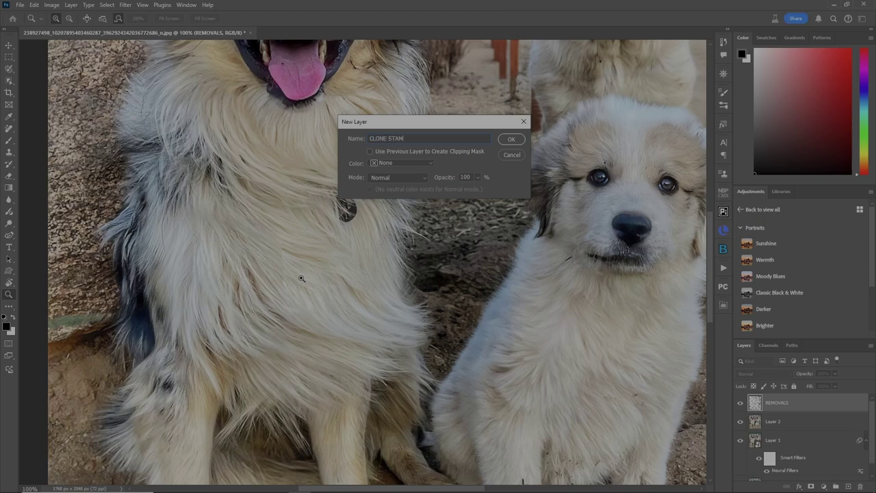
pyautogui.press('Return')
# Rotate the view and use Clone Stamp at 5% flow to clone clean fur over the stray chest line.
pyautogui.press('s')
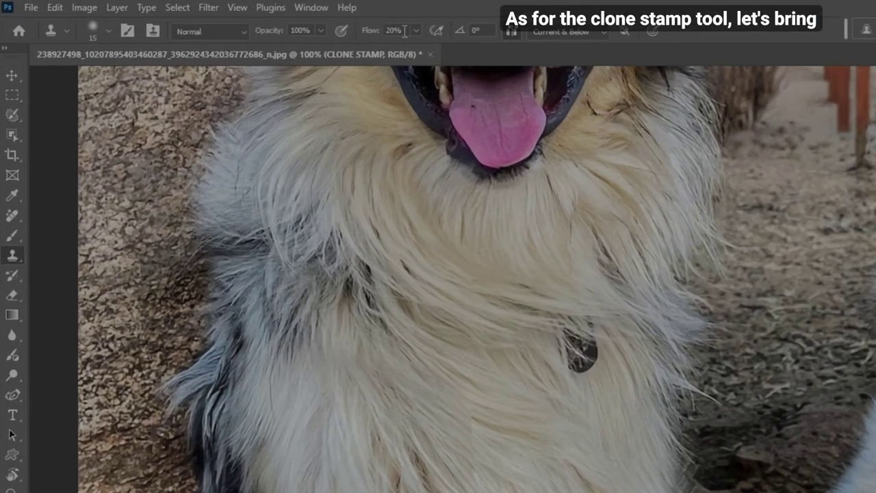
pyautogui.write('5')
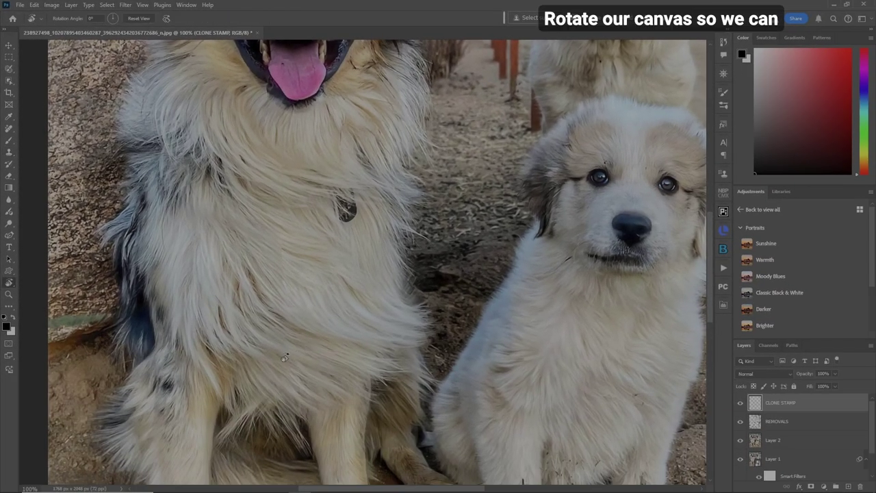
pyautogui.moveTo(284, 357)
pyautogui.mouseDown()
pyautogui.moveTo(503, 226)
pyautogui.moveTo(494, 204)
pyautogui.moveTo(508, 282)
pyautogui.moveTo(495, 377)
pyautogui.mouseUp()
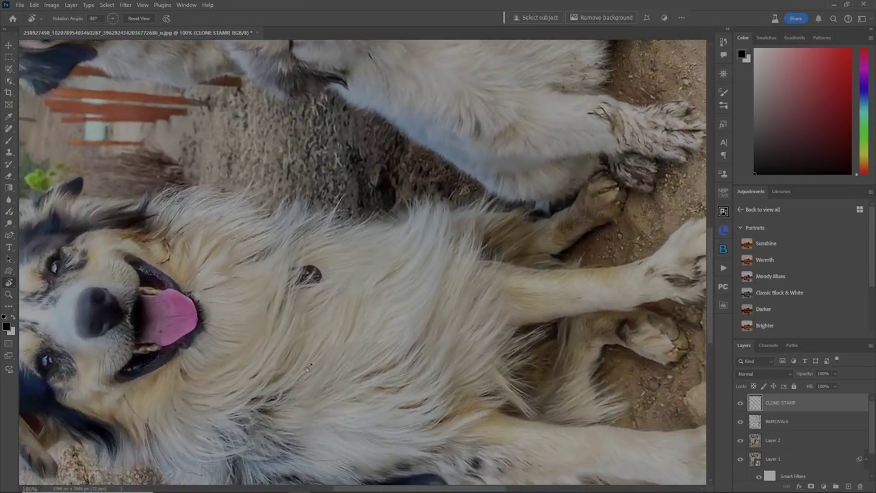
pyautogui.press('s')
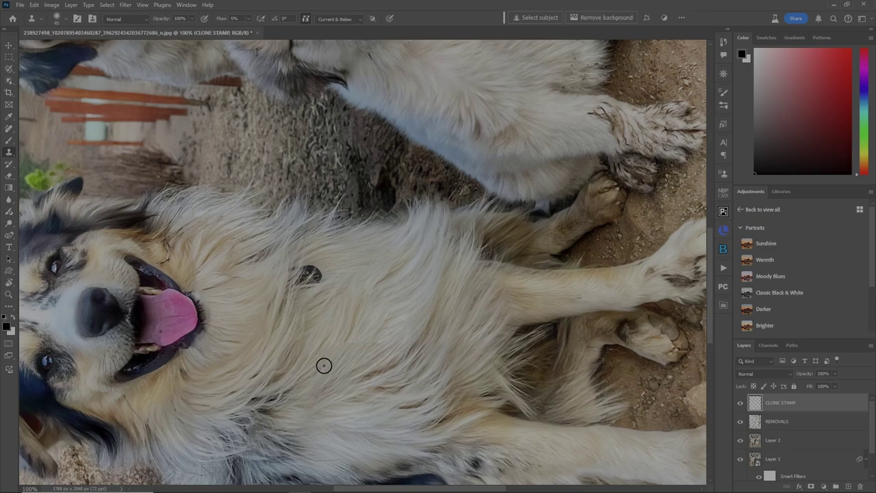
pyautogui.keyDown('alt'); pyautogui.click(328, 364); pyautogui.keyUp('alt')
pyautogui.moveTo(336, 349); pyautogui.dragTo(322, 343)
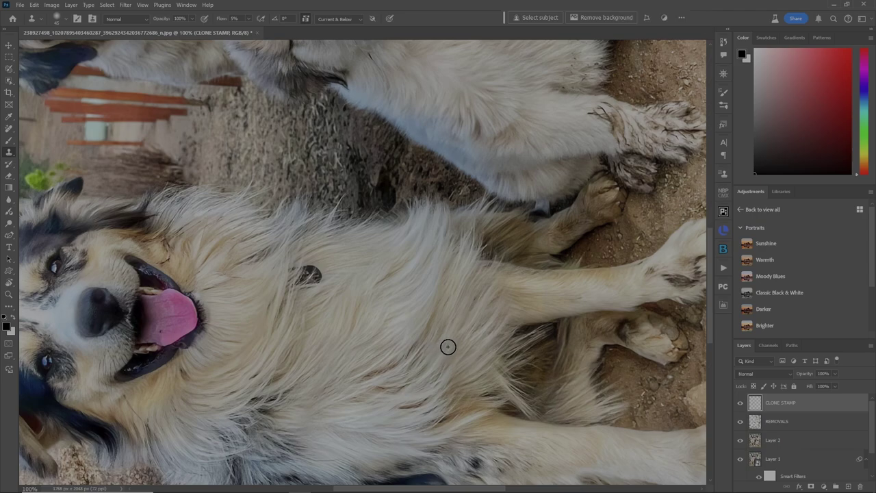
# Return the view rotation to upright and fit the photo to the screen.
pyautogui.press('r')
pyautogui.press('Escape')
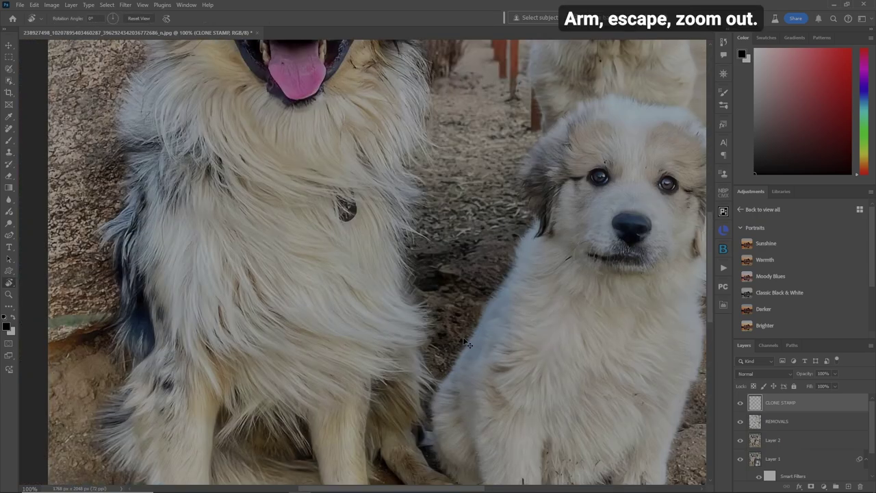
pyautogui.hotkey('ctrl', '0')
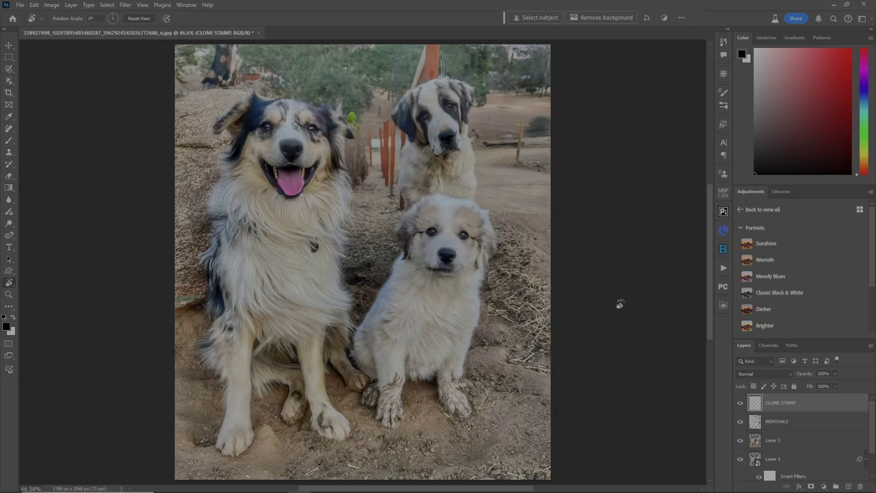